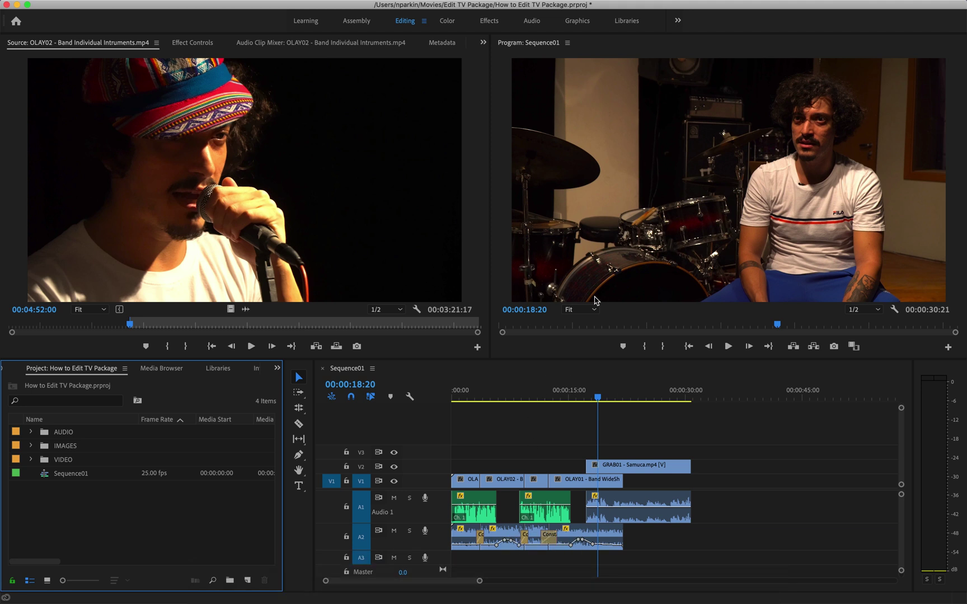
- Bring the Brazil Vinyl.mp4 reference clip in QuickTime Player to the front from the Dock
{"action": "mouse_move", "coordinate": [646, 602]}
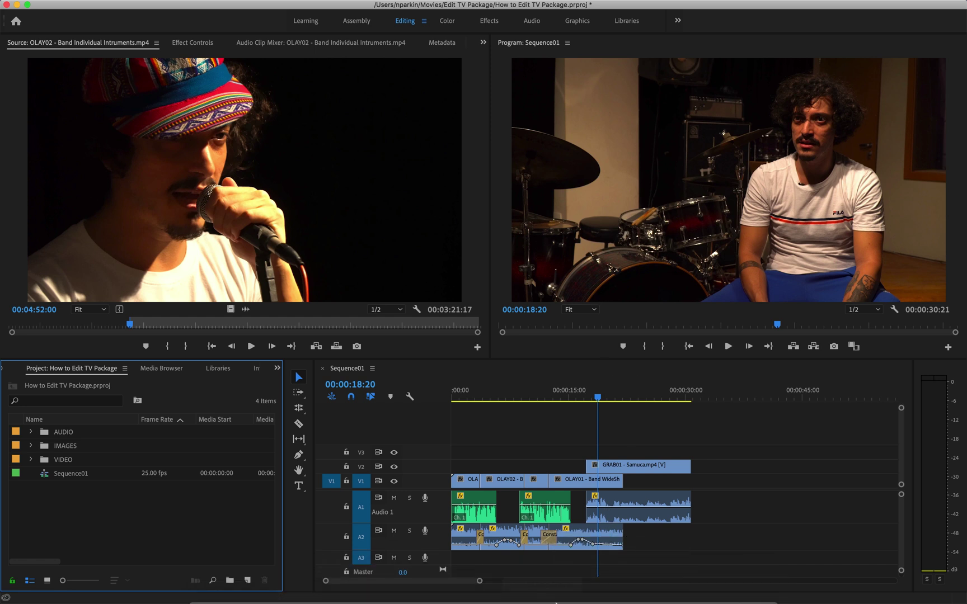
{"action": "left_click", "coordinate": [539, 588]}
{"action": "mouse_move", "coordinate": [432, 369]}
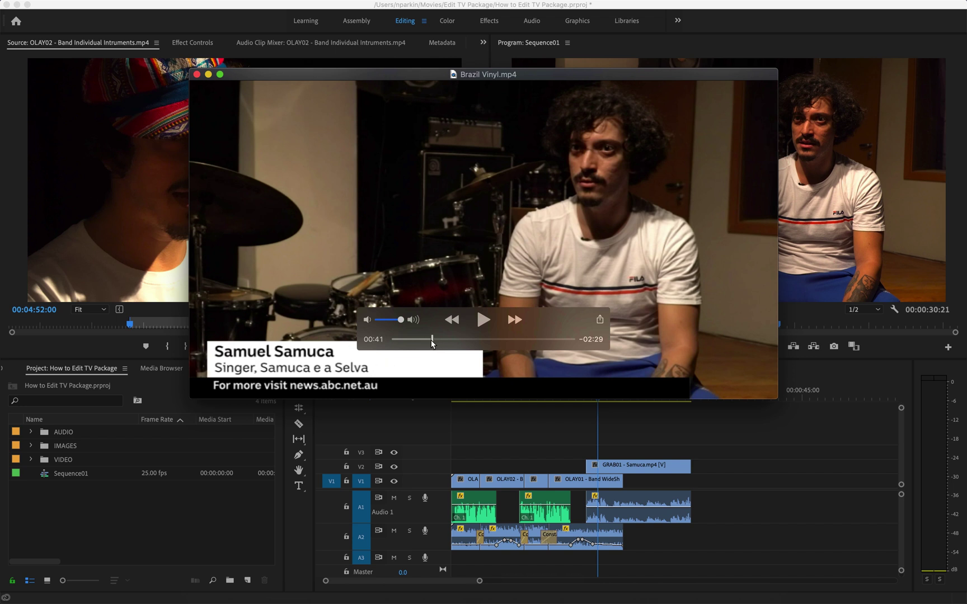
- Scrub Brazil Vinyl.mp4 back to 00:39, play to the lower third at 00:40, then close it
{"action": "left_click_drag", "start_coordinate": [433, 341], "coordinate": [430, 344]}
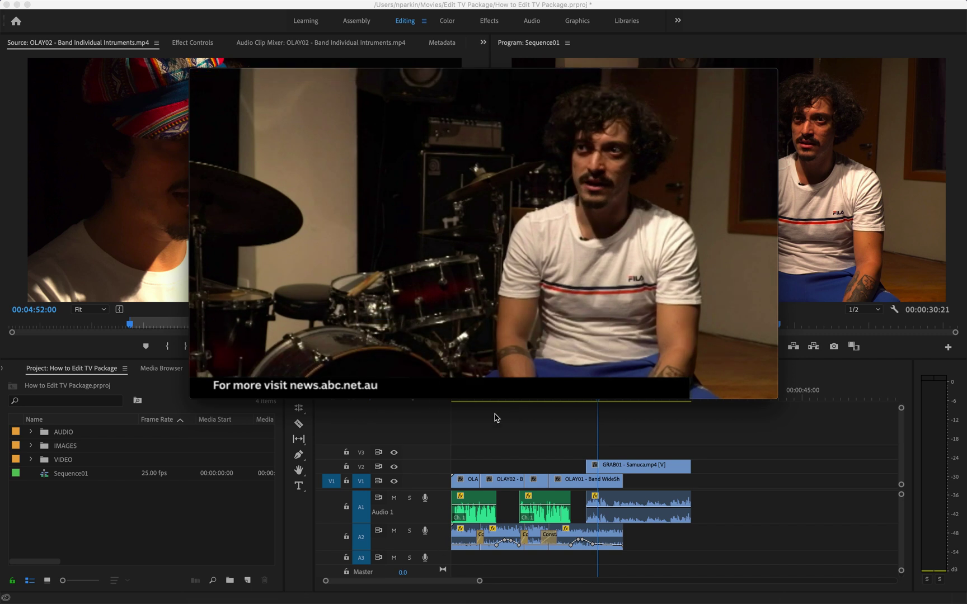
{"action": "left_click", "coordinate": [483, 325]}
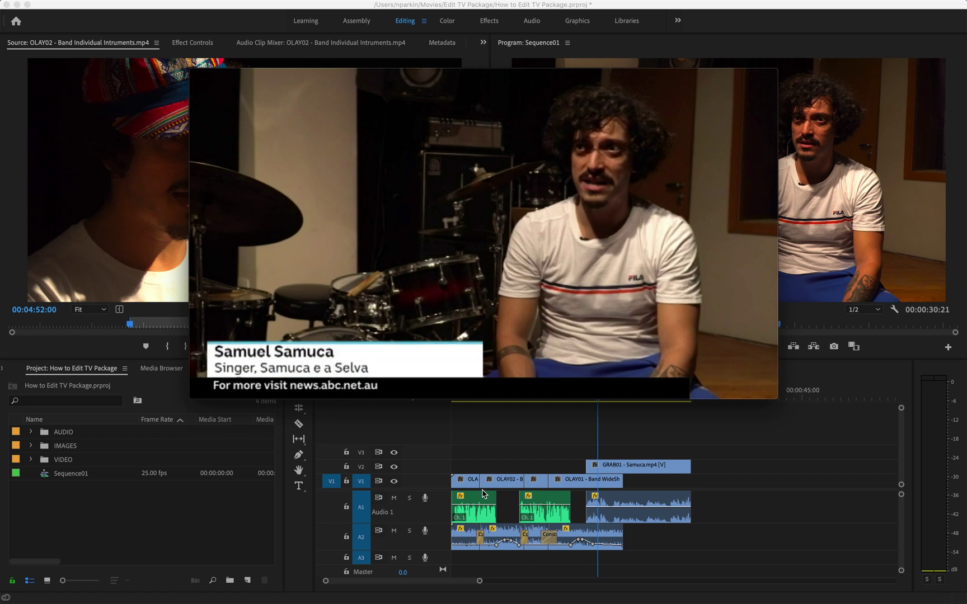
{"action": "left_click", "coordinate": [484, 320]}
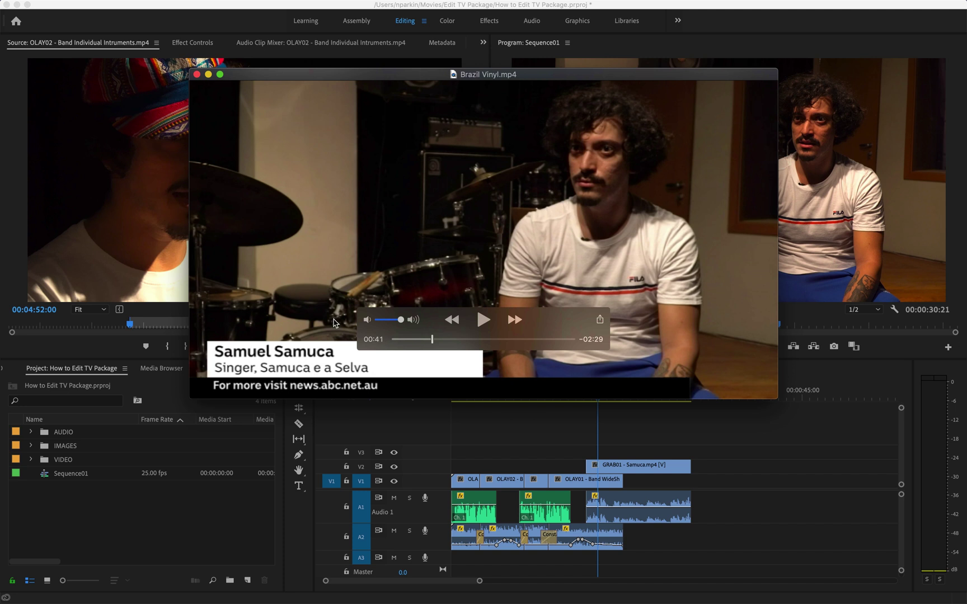
{"action": "left_click", "coordinate": [556, 445]}
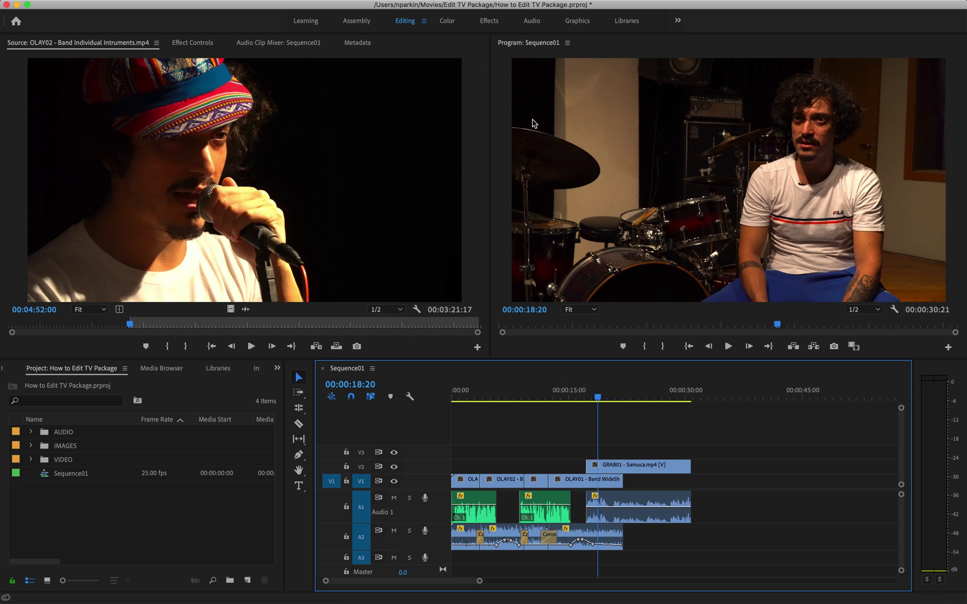
- Show Premiere Pro's File > New submenu
{"action": "mouse_move", "coordinate": [141, 2]}
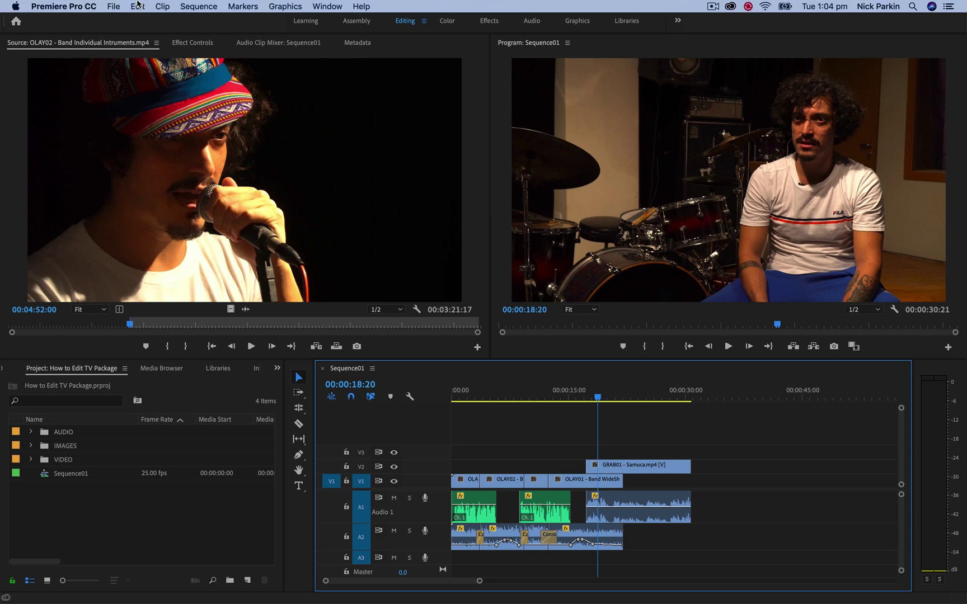
{"action": "left_click", "coordinate": [114, 5]}
{"action": "mouse_move", "coordinate": [117, 23]}
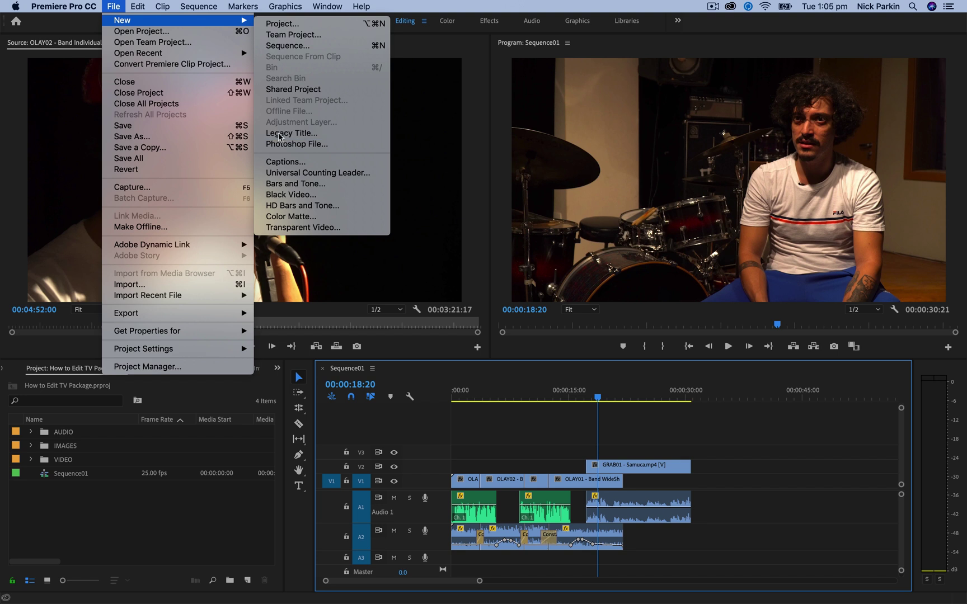
- Create a 1920×1080 Legacy Title named 'Samuel Title' and open it in the title editor
{"action": "left_click", "coordinate": [279, 136]}
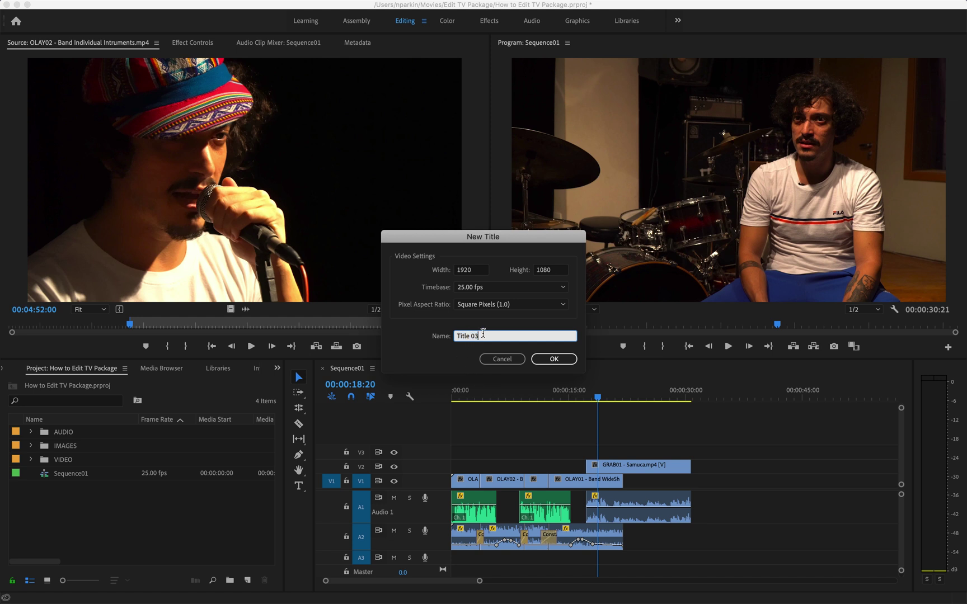
{"action": "left_click_drag", "start_coordinate": [487, 336], "coordinate": [439, 333]}
{"action": "left_click", "coordinate": [491, 336]}
{"action": "left_click_drag", "start_coordinate": [490, 336], "coordinate": [407, 335]}
{"action": "type", "text": "Samuel Title"}
{"action": "key", "text": "Return"}
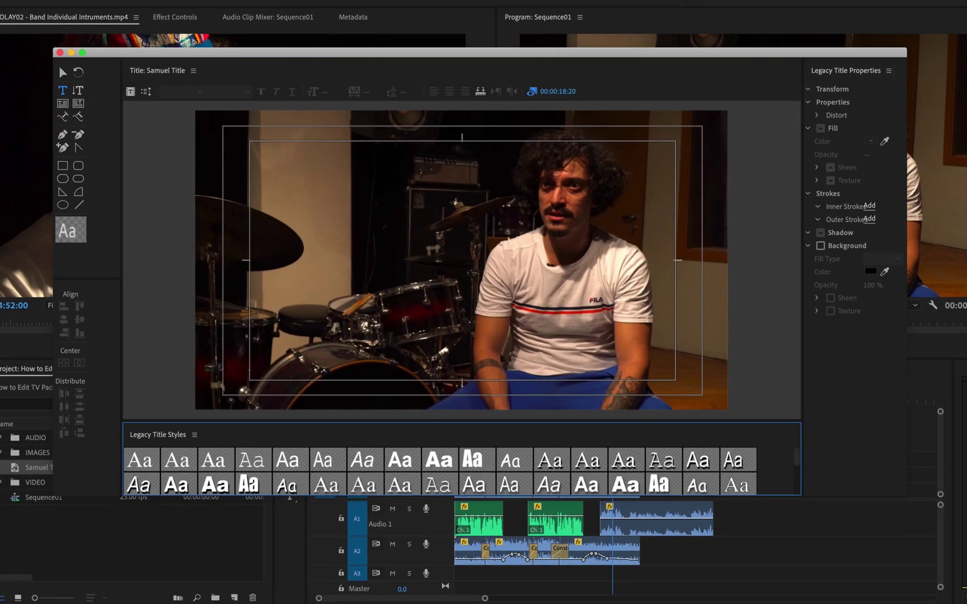
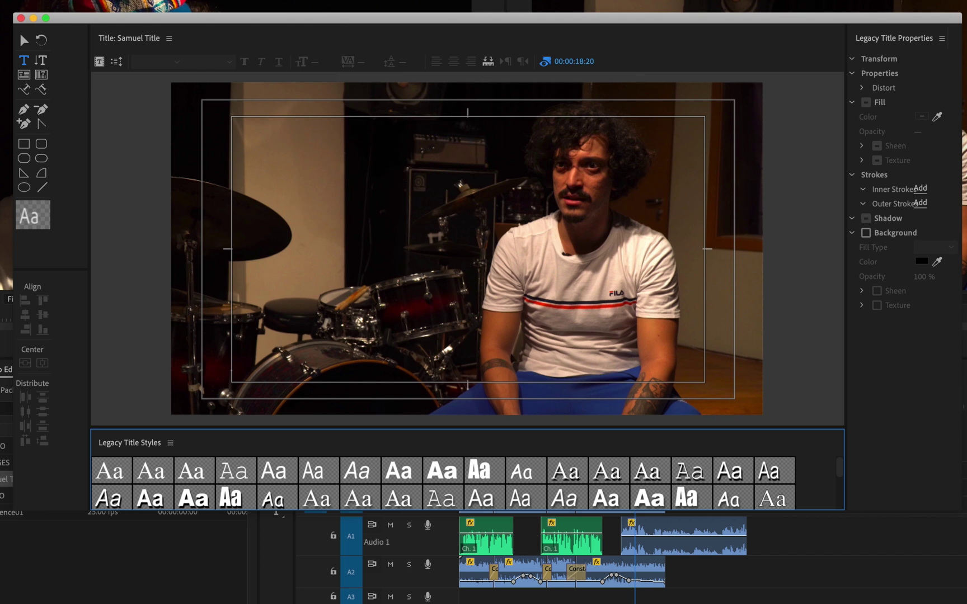
- Check the reference video, then draw a wide rectangle across the lower-left of the title
{"action": "left_click", "coordinate": [568, 594]}
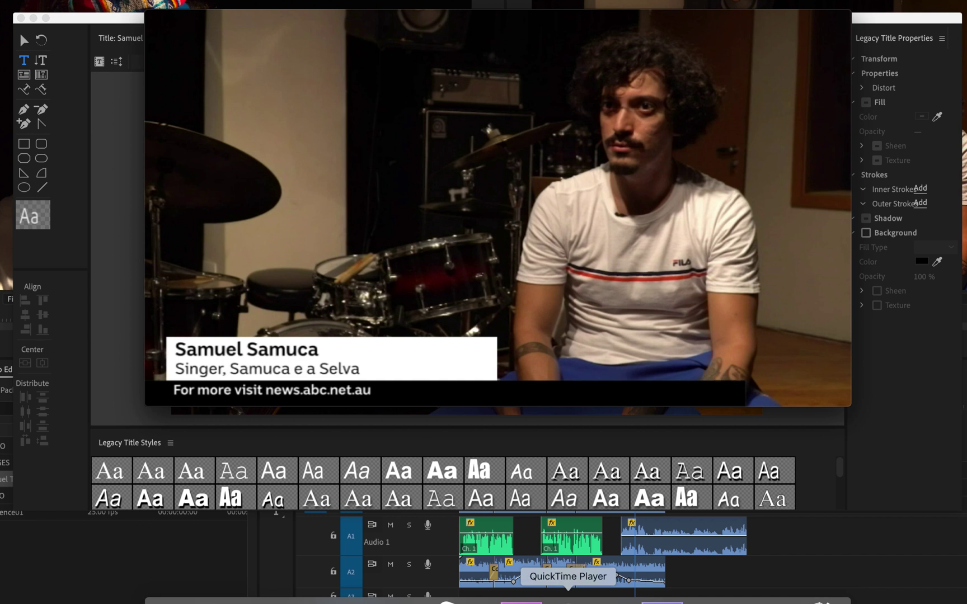
{"action": "mouse_move", "coordinate": [438, 324]}
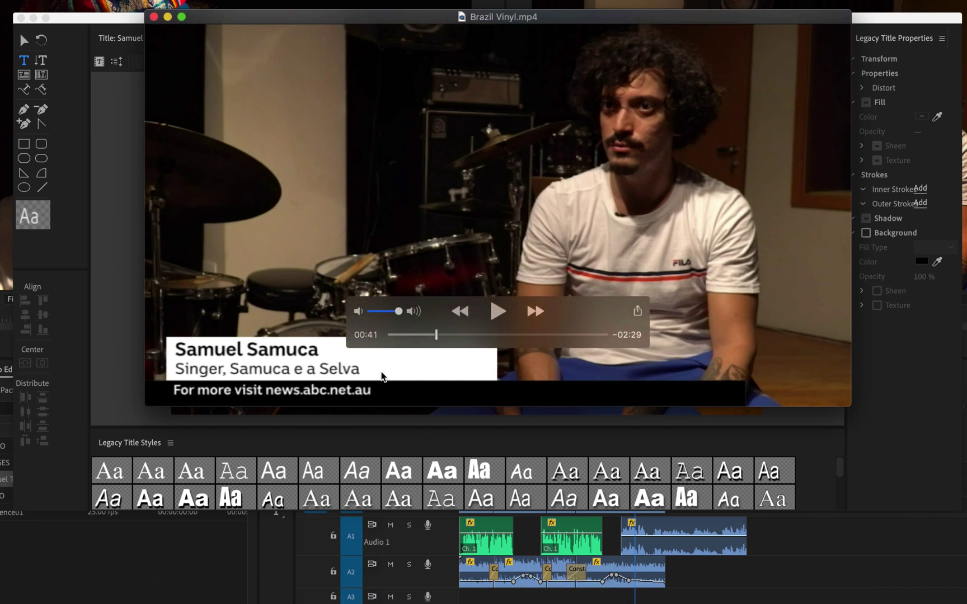
{"action": "left_click", "coordinate": [123, 352]}
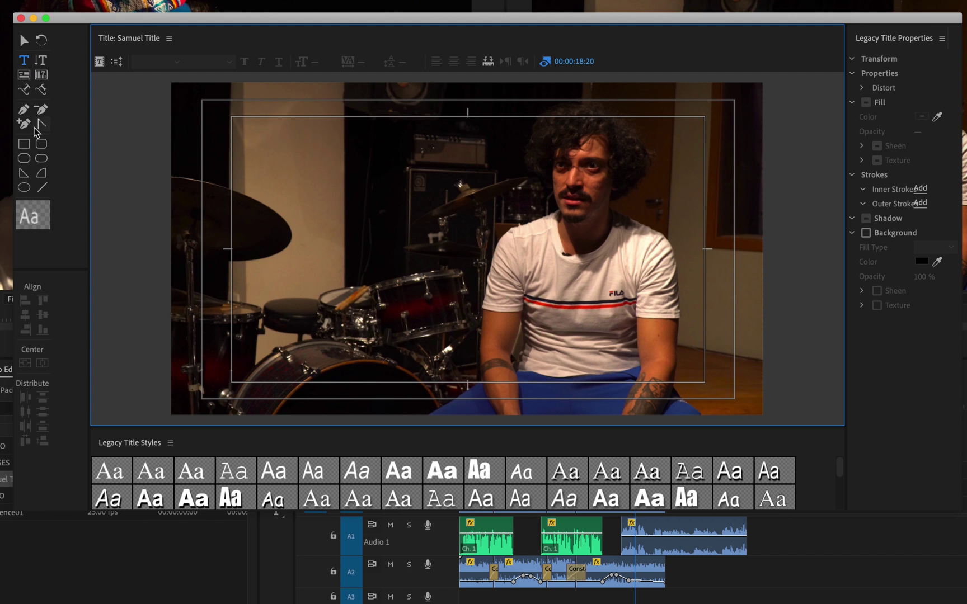
{"action": "left_click", "coordinate": [24, 143]}
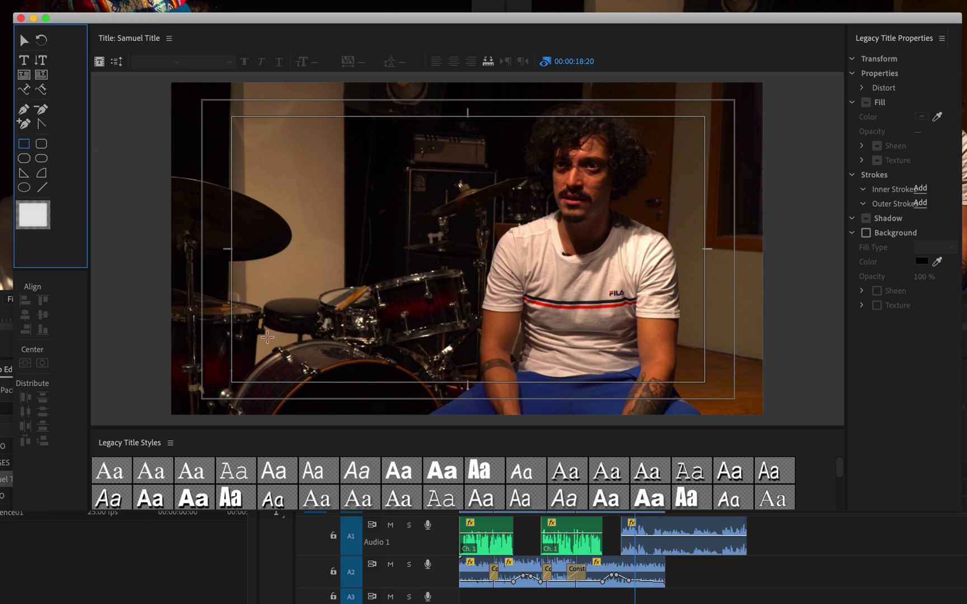
{"action": "mouse_move", "coordinate": [231, 339]}
{"action": "left_mouse_down"}
{"action": "mouse_move", "coordinate": [338, 380]}
{"action": "mouse_move", "coordinate": [550, 373]}
{"action": "mouse_move", "coordinate": [569, 390]}
{"action": "mouse_move", "coordinate": [555, 383]}
{"action": "left_mouse_up"}
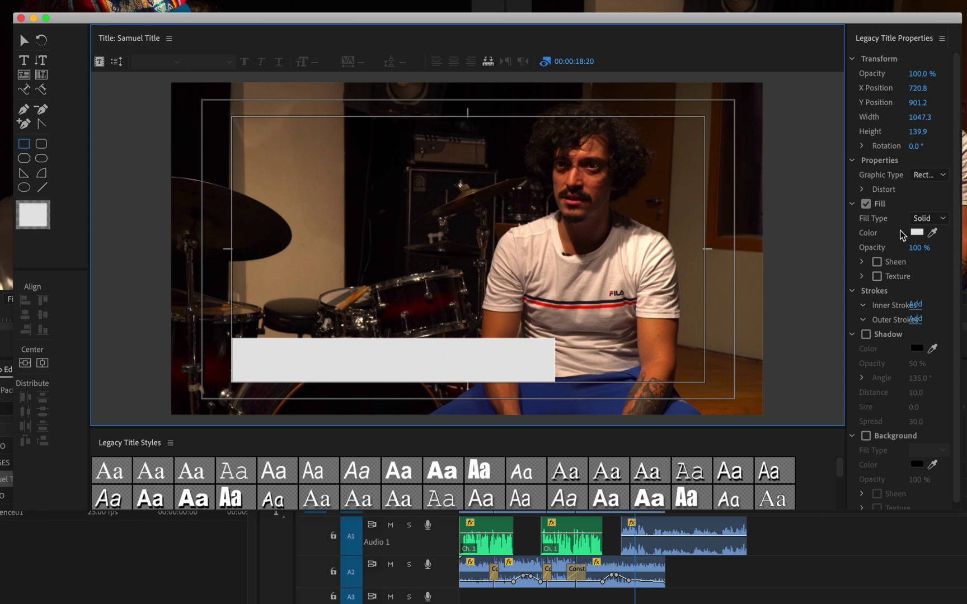
- Set the bar's fill color to black in the Color Picker
{"action": "left_click", "coordinate": [918, 233]}
{"action": "mouse_move", "coordinate": [452, 224]}
{"action": "left_mouse_down"}
{"action": "mouse_move", "coordinate": [397, 208]}
{"action": "mouse_move", "coordinate": [486, 237]}
{"action": "mouse_move", "coordinate": [488, 147]}
{"action": "mouse_move", "coordinate": [518, 87]}
{"action": "left_mouse_up"}
{"action": "left_click", "coordinate": [644, 83]}
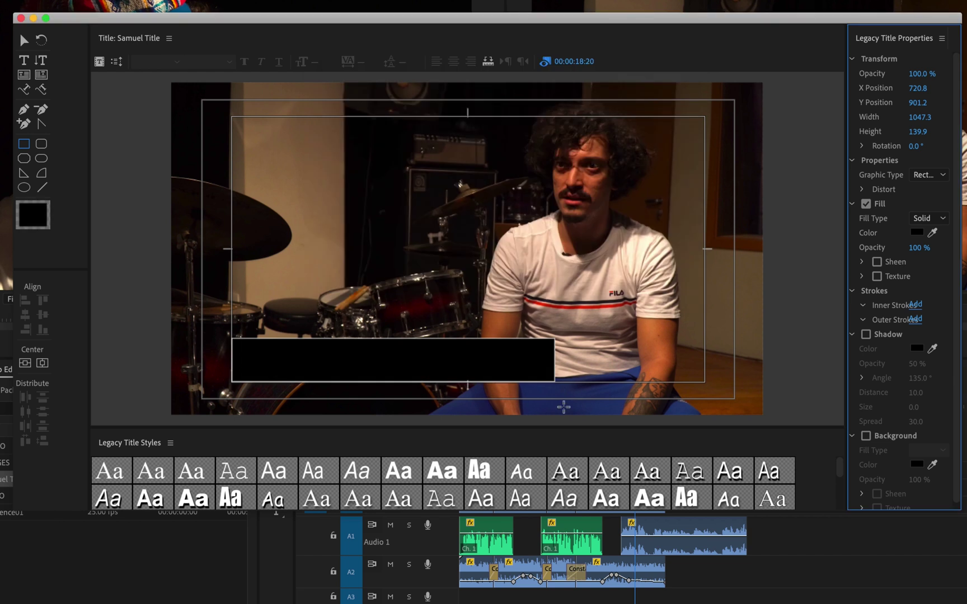
{"action": "left_click", "coordinate": [535, 350]}
{"action": "left_click", "coordinate": [743, 363]}
- Lower the black bar's fill opacity to 60%
{"action": "left_click", "coordinate": [919, 247]}
{"action": "left_click", "coordinate": [898, 250]}
{"action": "left_click_drag", "start_coordinate": [921, 247], "coordinate": [893, 247]}
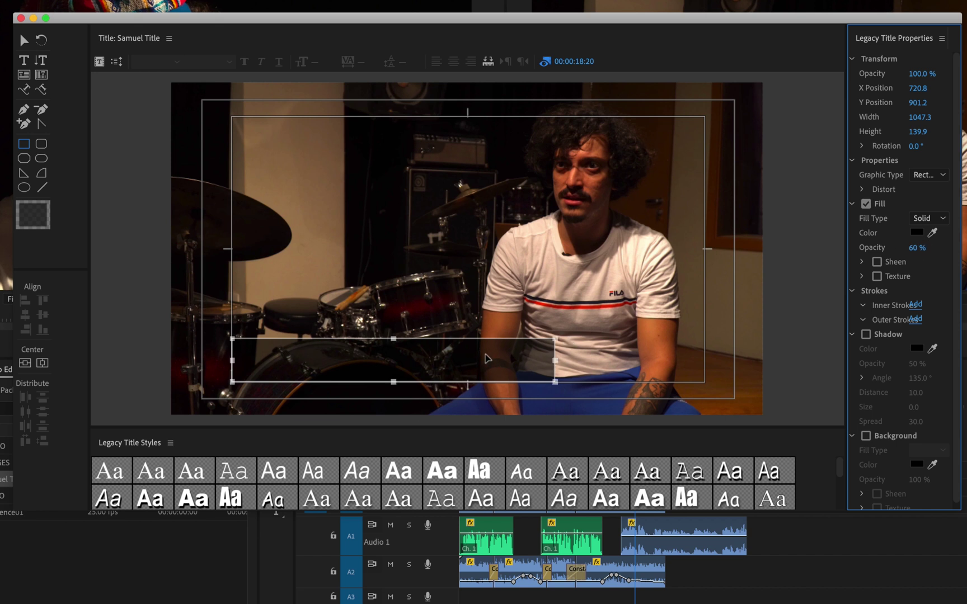
{"action": "left_click", "coordinate": [467, 445]}
{"action": "left_click", "coordinate": [526, 350]}
- Type the interviewee's name as a text line on the bar and select it
{"action": "left_click", "coordinate": [26, 65]}
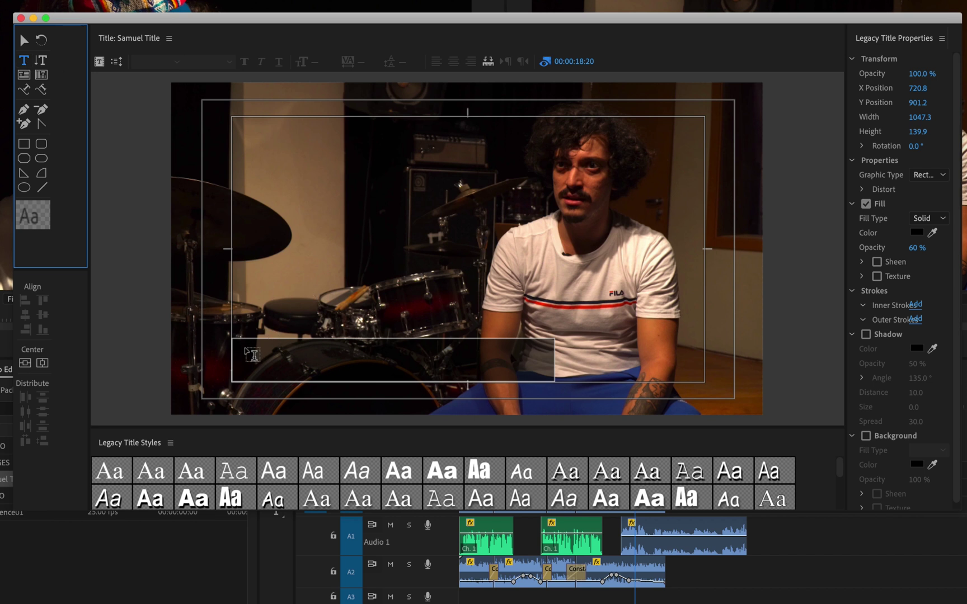
{"action": "left_click", "coordinate": [246, 347]}
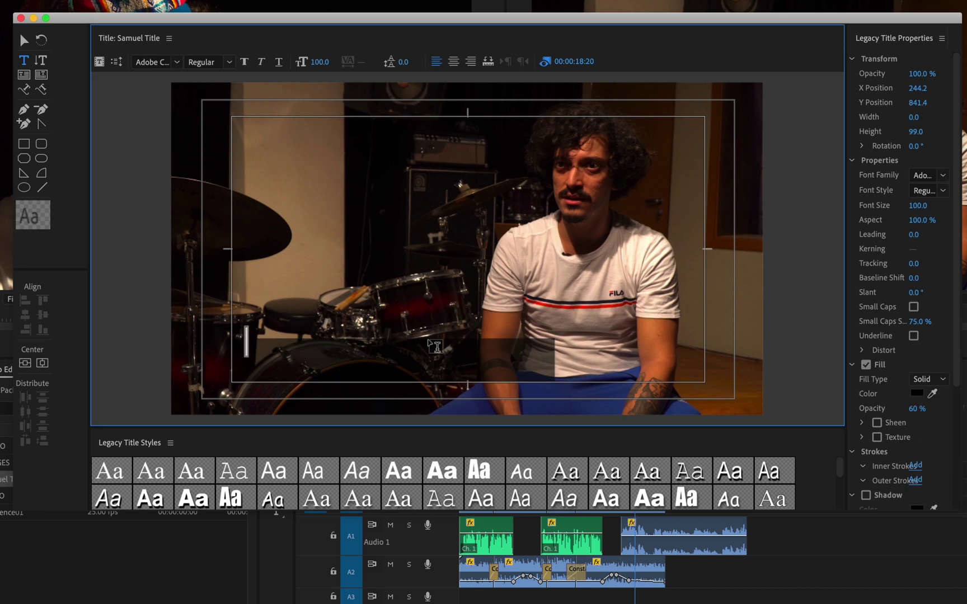
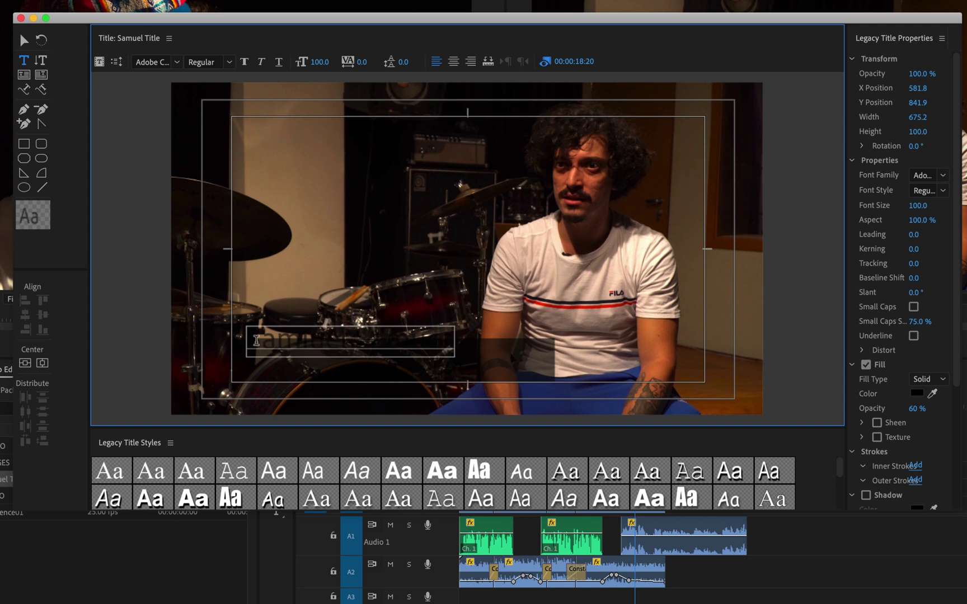
{"action": "left_click_drag", "start_coordinate": [249, 339], "coordinate": [460, 339]}
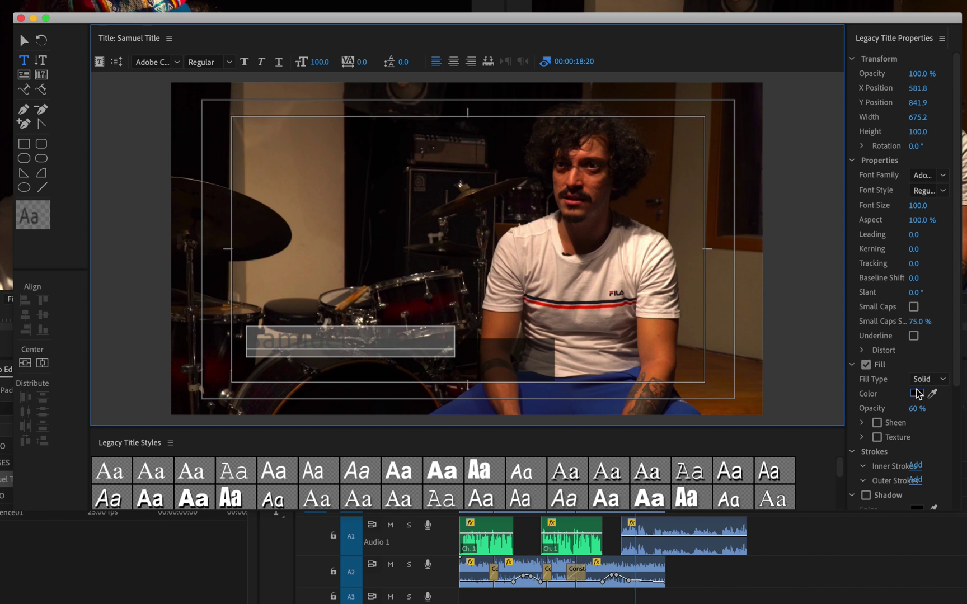
- Set the name text's fill color to white
{"action": "left_click", "coordinate": [916, 393]}
{"action": "left_click", "coordinate": [431, 175]}
{"action": "left_click_drag", "start_coordinate": [442, 171], "coordinate": [305, 317]}
{"action": "left_click", "coordinate": [646, 83]}
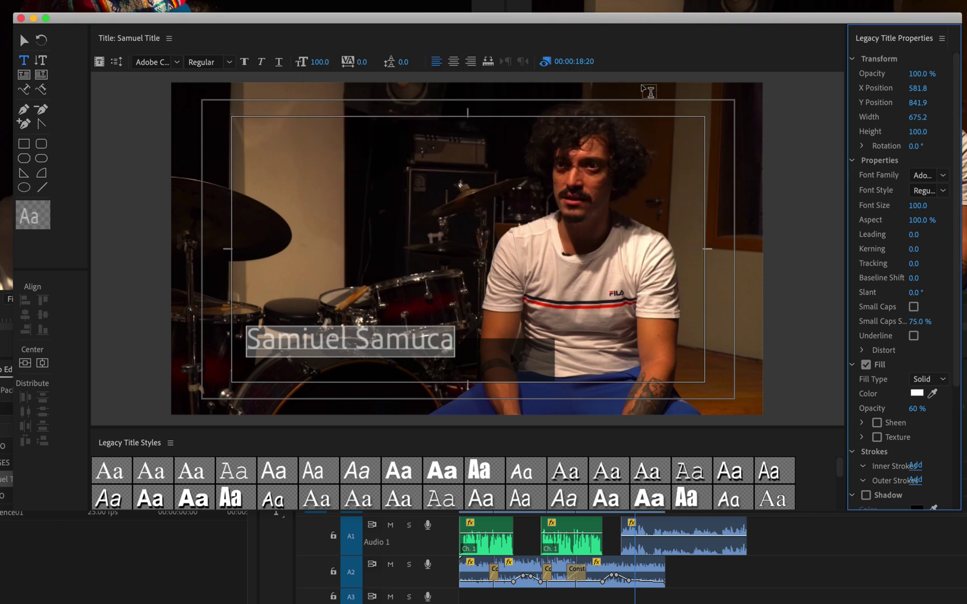
- Delete the stray letter from the name and reselect the whole name
{"action": "left_click", "coordinate": [319, 340]}
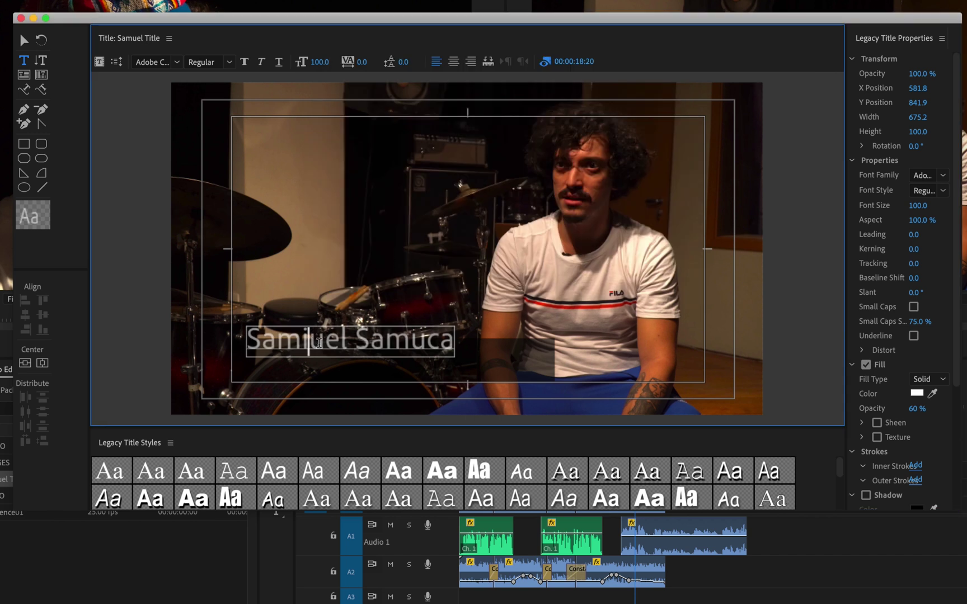
{"action": "key", "text": "BackSpace"}
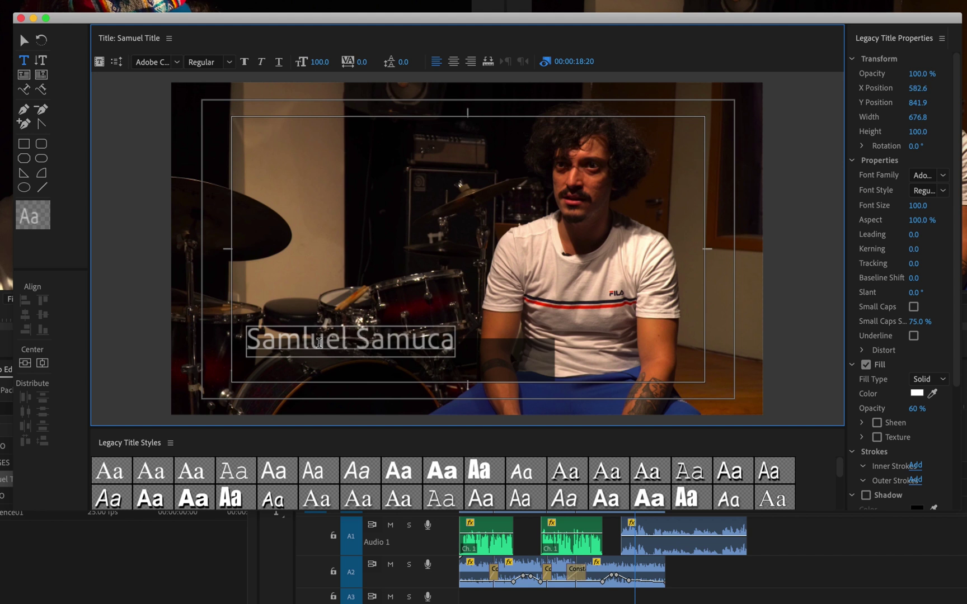
{"action": "key", "text": "Right"}
{"action": "left_click_drag", "start_coordinate": [248, 340], "coordinate": [442, 339]}
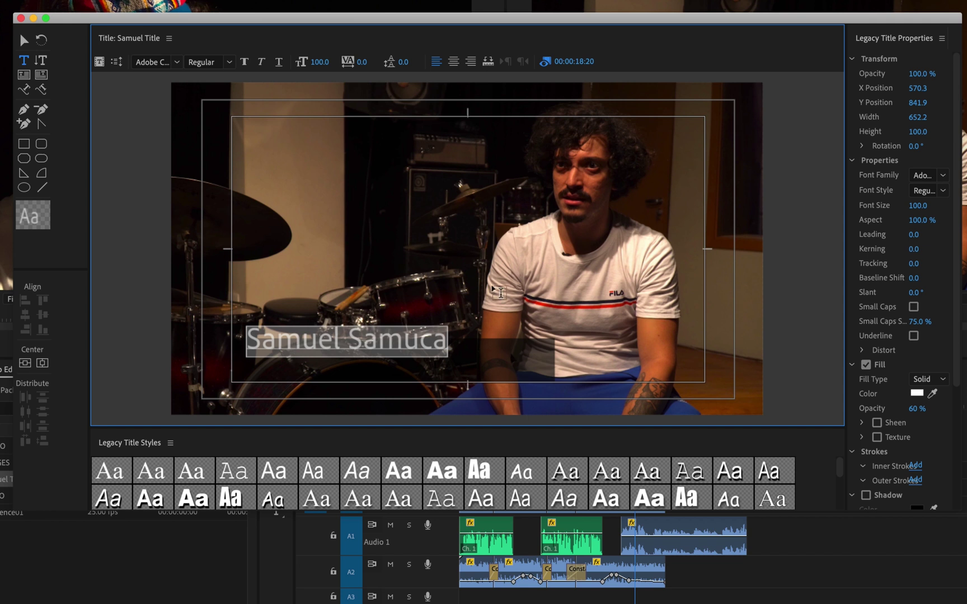
- Set the name's font to Helvetica Bold
{"action": "left_click", "coordinate": [943, 178]}
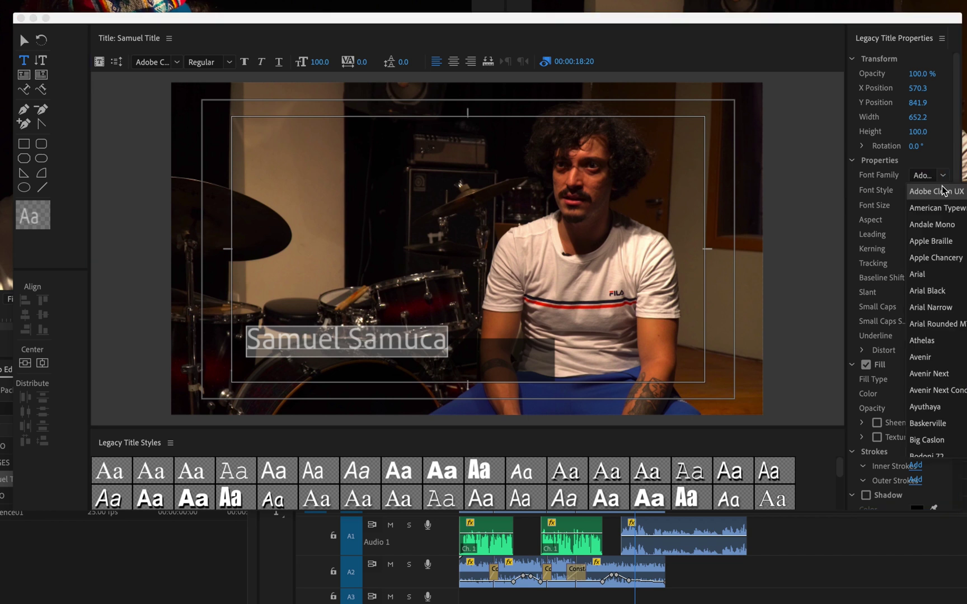
{"action": "scroll", "coordinate": [952, 284], "scroll_direction": "down", "scroll_amount": 15}
{"action": "scroll", "coordinate": [954, 288], "scroll_direction": "down", "scroll_amount": 10}
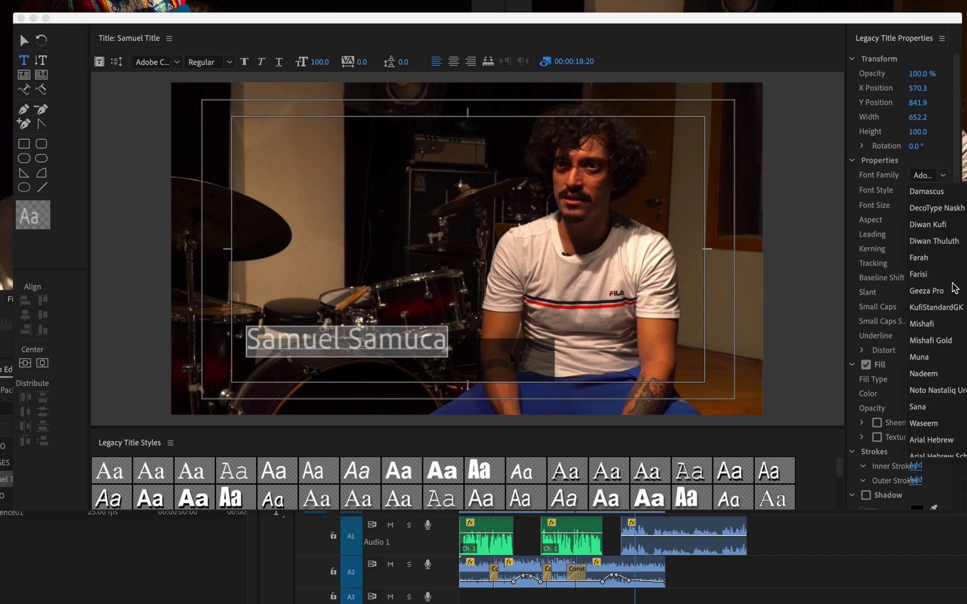
{"action": "scroll", "coordinate": [954, 287], "scroll_direction": "up", "scroll_amount": 12}
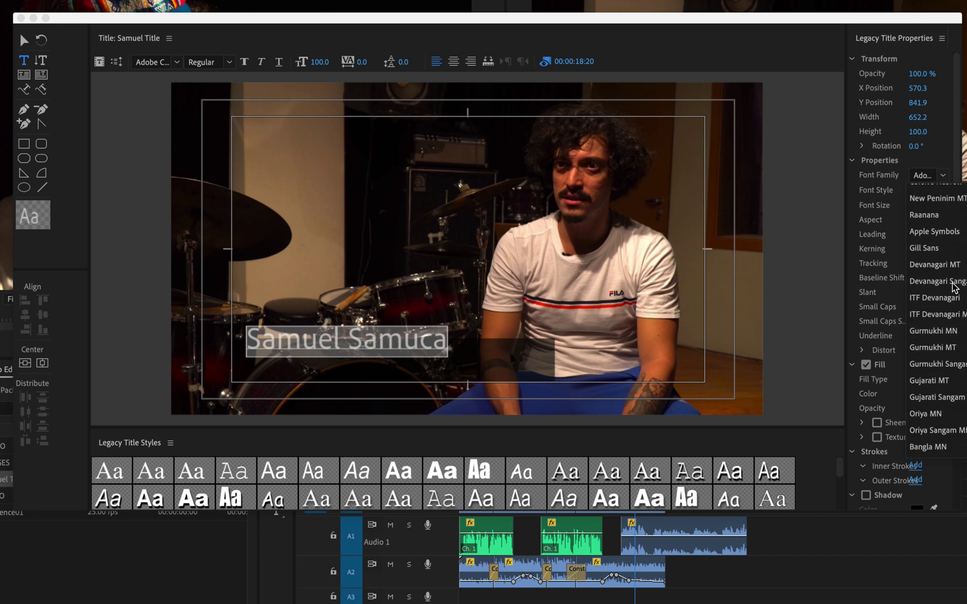
{"action": "scroll", "coordinate": [954, 287], "scroll_direction": "down", "scroll_amount": 8}
{"action": "scroll", "coordinate": [954, 287], "scroll_direction": "down", "scroll_amount": 5}
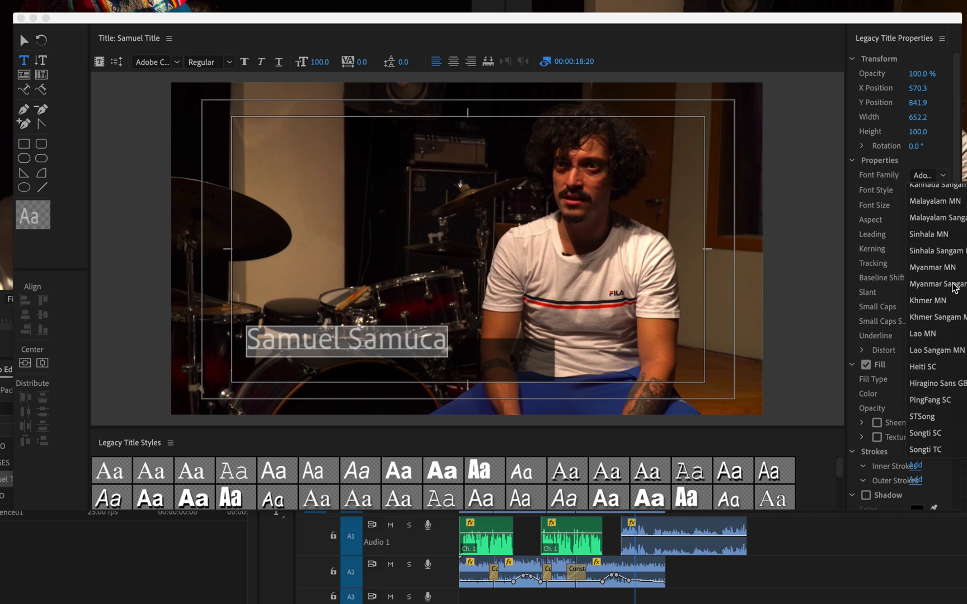
{"action": "scroll", "coordinate": [955, 287], "scroll_direction": "up", "scroll_amount": 15}
{"action": "scroll", "coordinate": [954, 287], "scroll_direction": "down", "scroll_amount": 8}
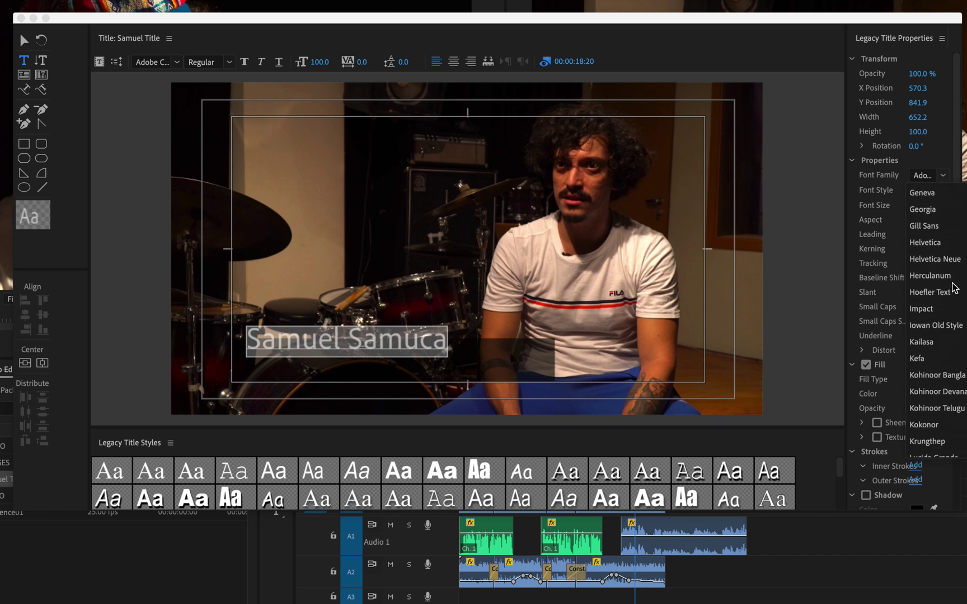
{"action": "left_click", "coordinate": [938, 248]}
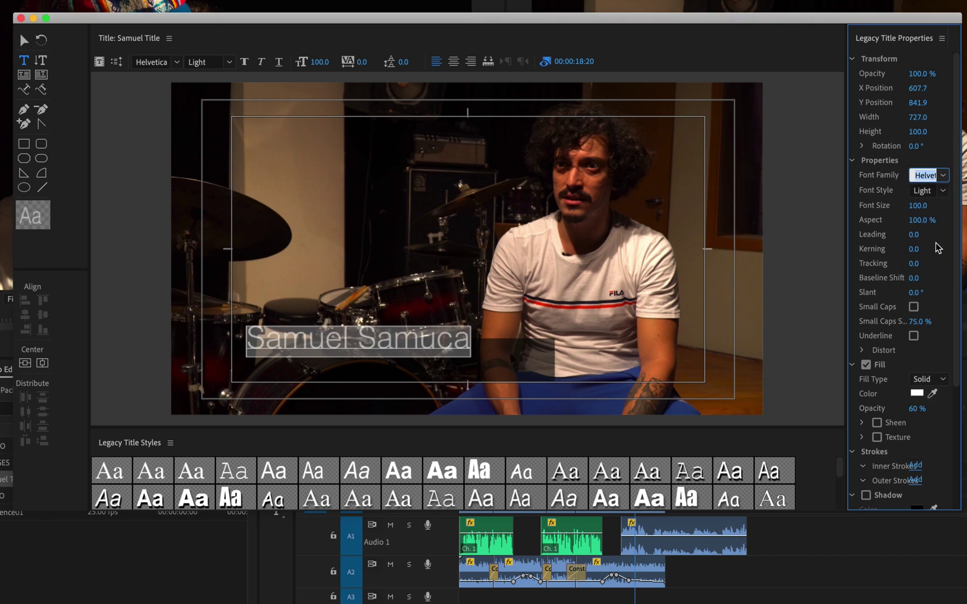
{"action": "left_click", "coordinate": [943, 192]}
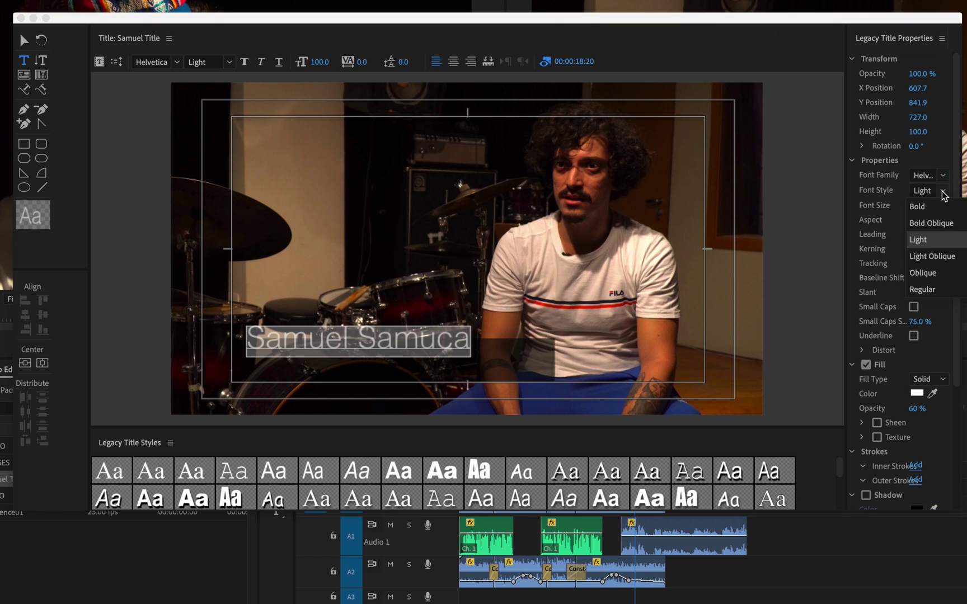
{"action": "left_click", "coordinate": [932, 207]}
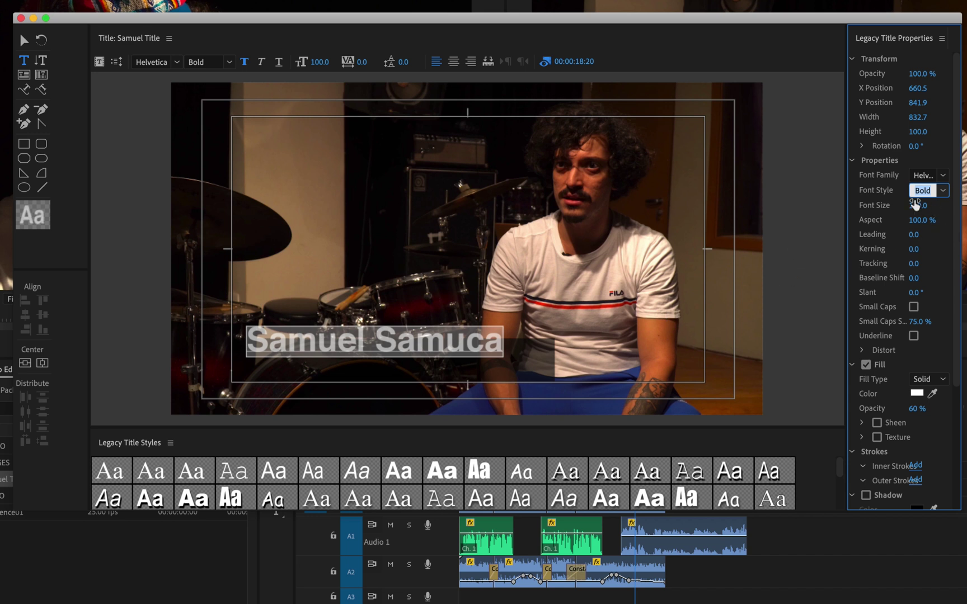
- Set the name to size 55 at full opacity and move it lower-left to X 457.5, Y 873.2
{"action": "left_click_drag", "start_coordinate": [917, 205], "coordinate": [895, 206]}
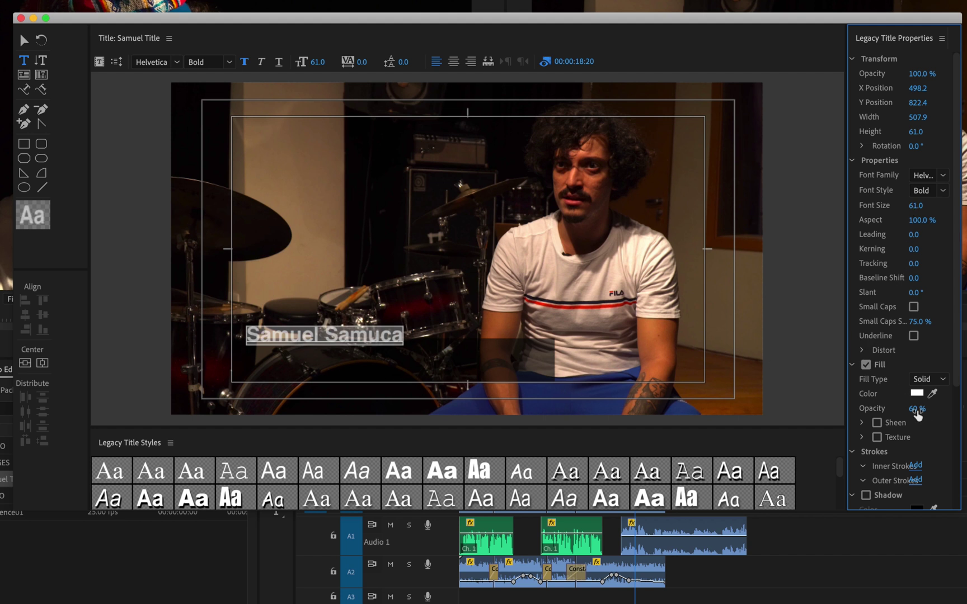
{"action": "left_click_drag", "start_coordinate": [916, 409], "coordinate": [951, 408]}
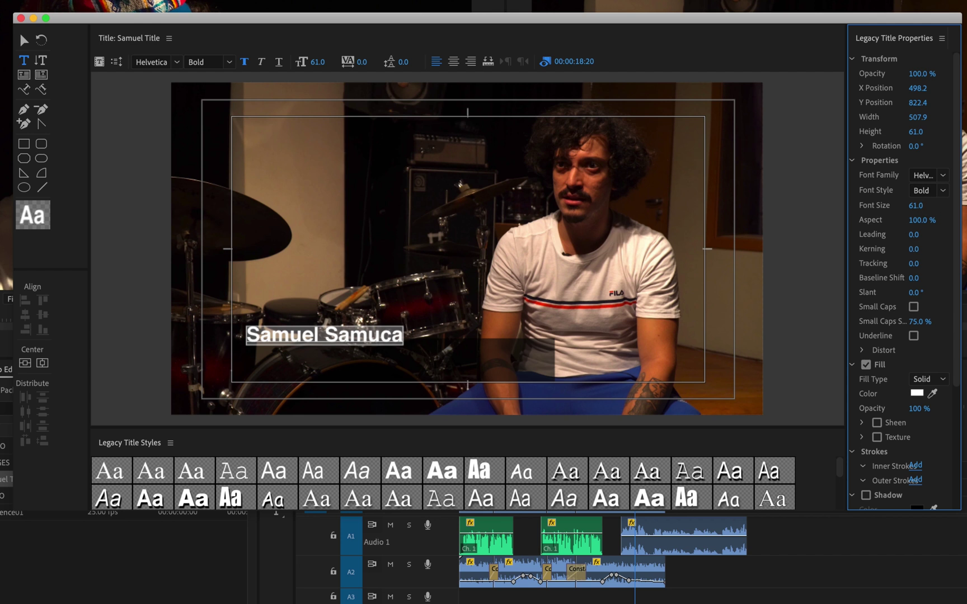
{"action": "left_click", "coordinate": [923, 200]}
{"action": "type", "text": "55"}
{"action": "key", "text": "Return"}
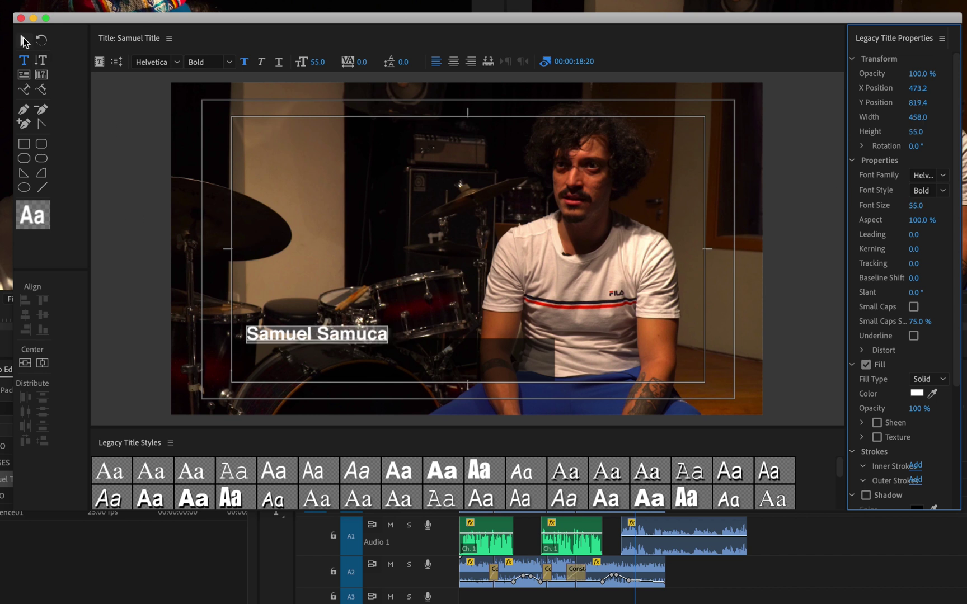
{"action": "left_click", "coordinate": [24, 39]}
{"action": "mouse_move", "coordinate": [336, 336]}
{"action": "left_mouse_down"}
{"action": "mouse_move", "coordinate": [332, 360]}
{"action": "mouse_move", "coordinate": [330, 352]}
{"action": "left_mouse_up"}
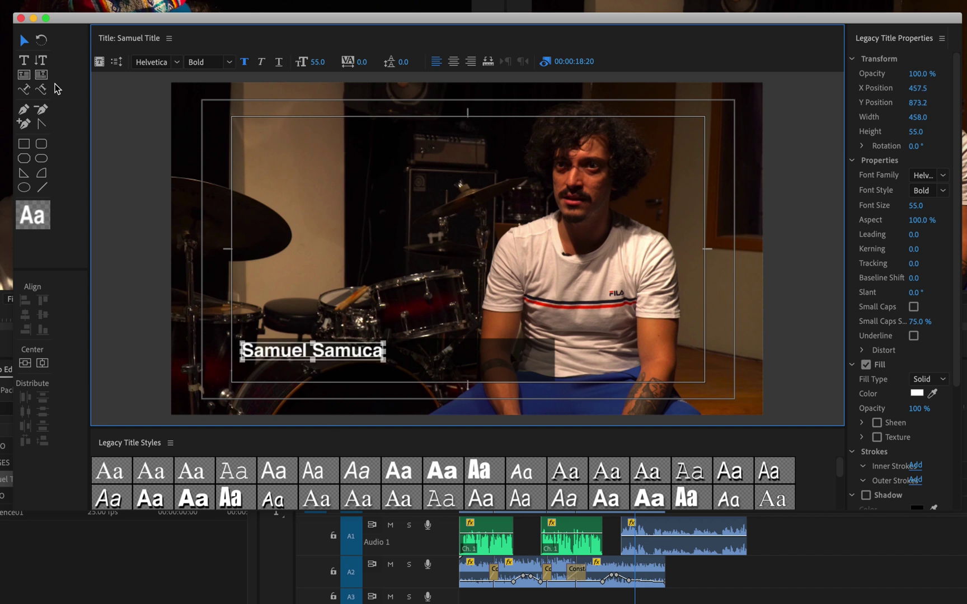
- Type 'Singer' as a new text line above the name
{"action": "left_click", "coordinate": [24, 61]}
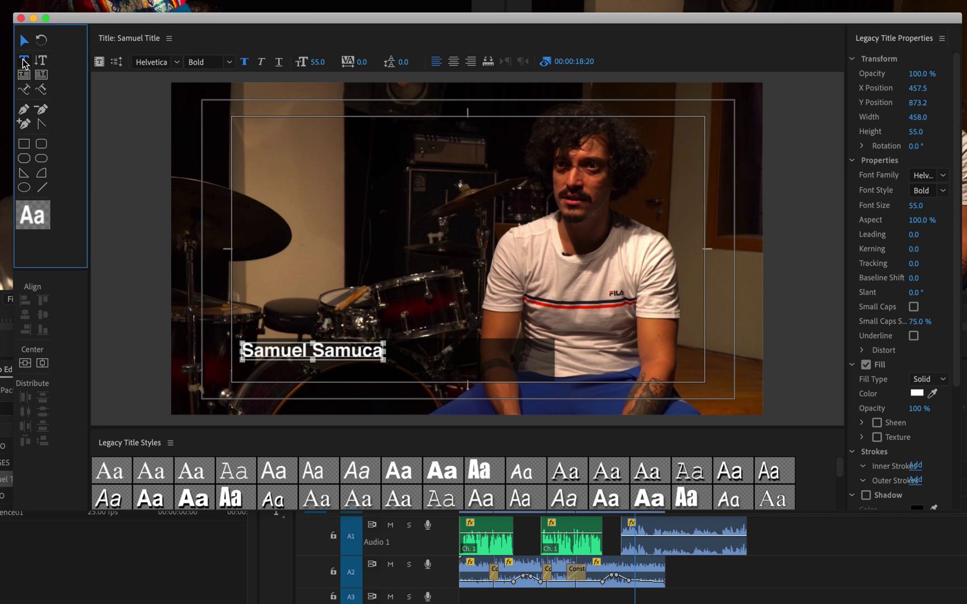
{"action": "left_click", "coordinate": [250, 301]}
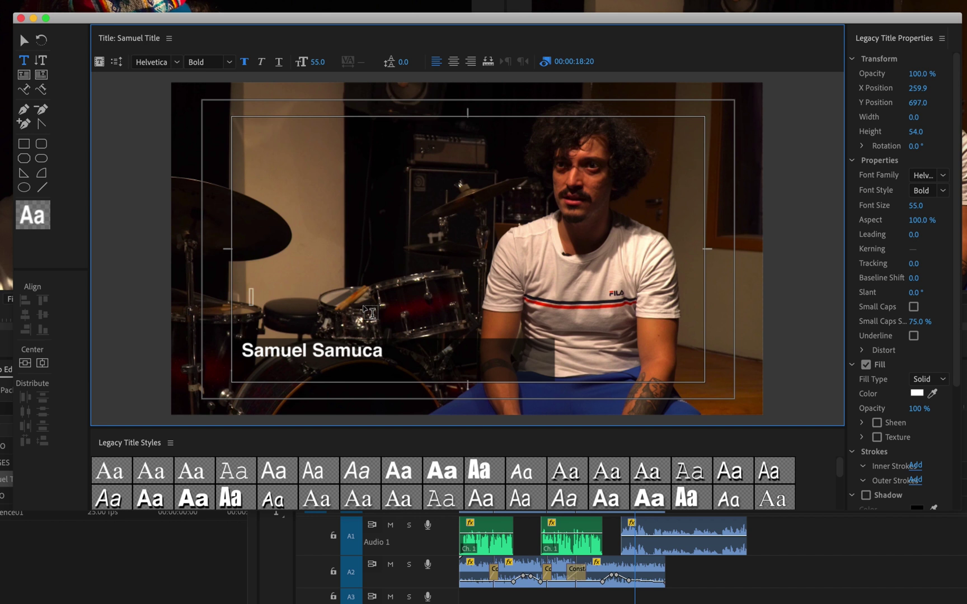
{"action": "type", "text": "Singer"}
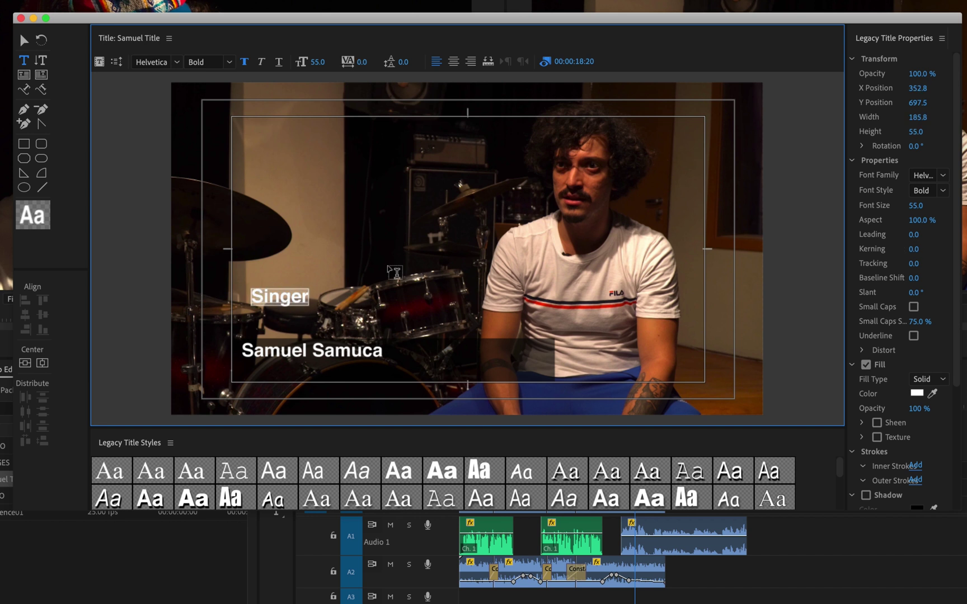
- Set the Singer text to Helvetica Light at font size 45
{"action": "left_click", "coordinate": [943, 190]}
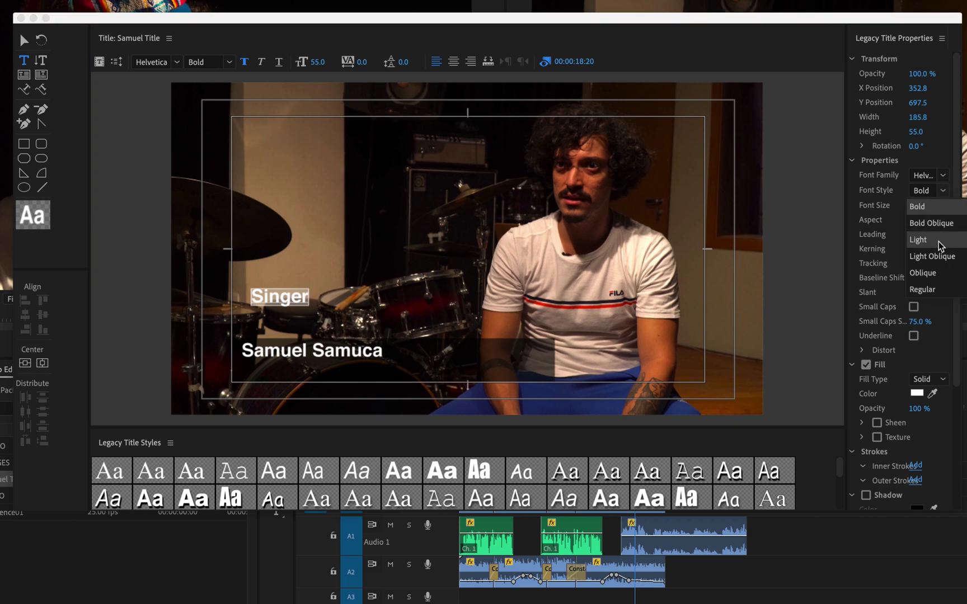
{"action": "left_click", "coordinate": [932, 290]}
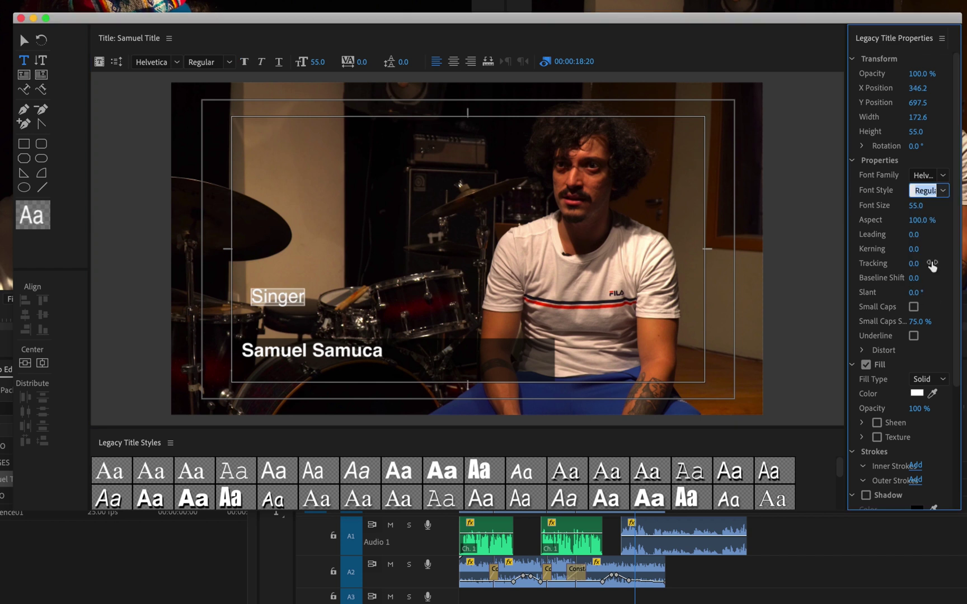
{"action": "left_click", "coordinate": [943, 191]}
{"action": "left_click", "coordinate": [939, 238]}
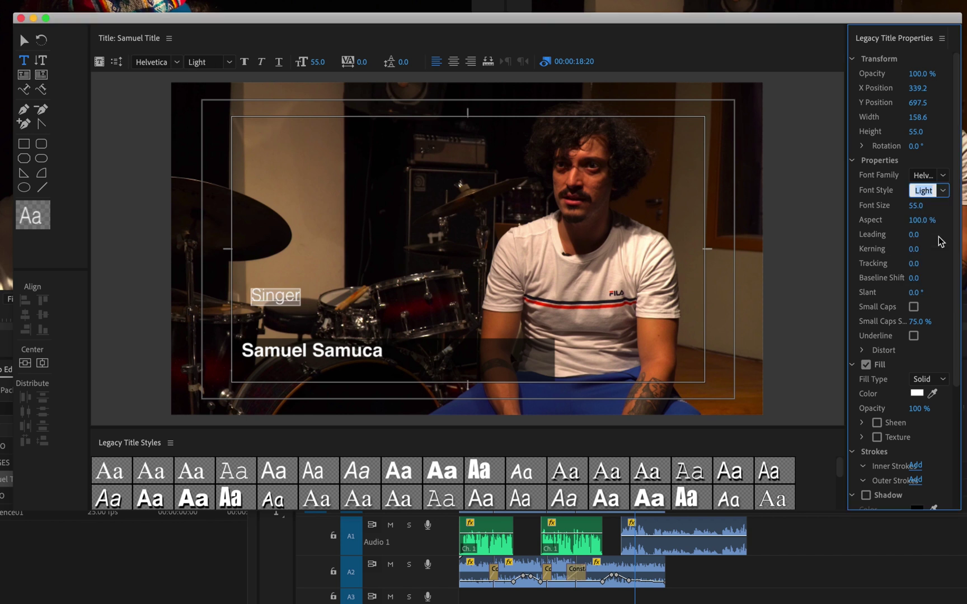
{"action": "left_click", "coordinate": [924, 206]}
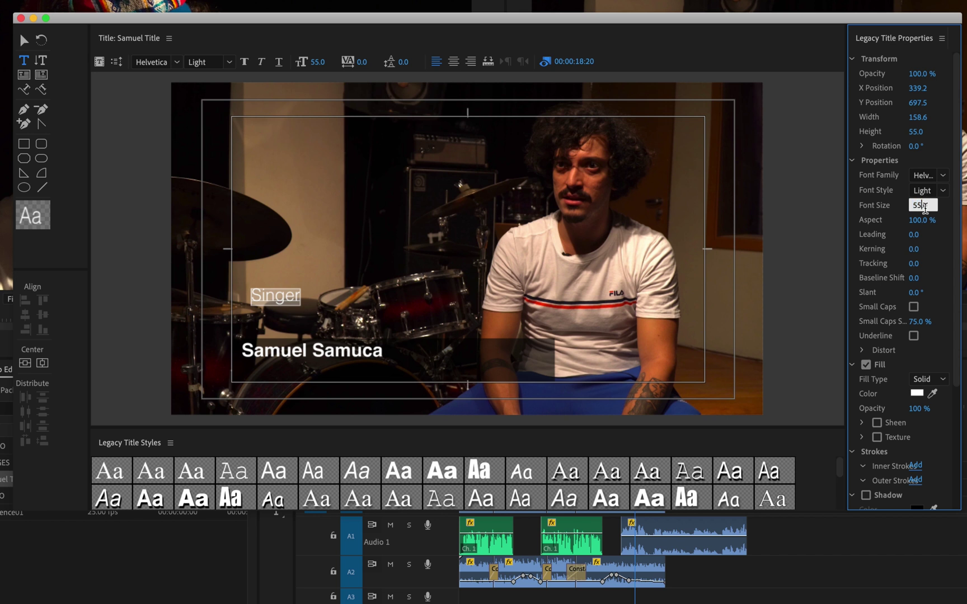
{"action": "type", "text": "4"}
{"action": "key", "text": "Return"}
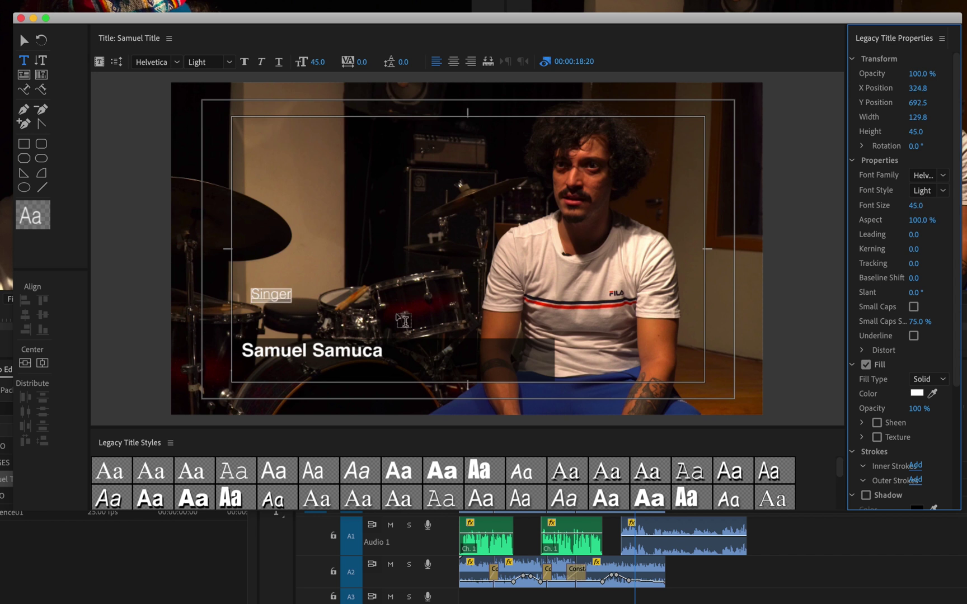
- Drag the Singer caption beneath the name, left-aligned with it, and deselect to preview
{"action": "left_click", "coordinate": [21, 42]}
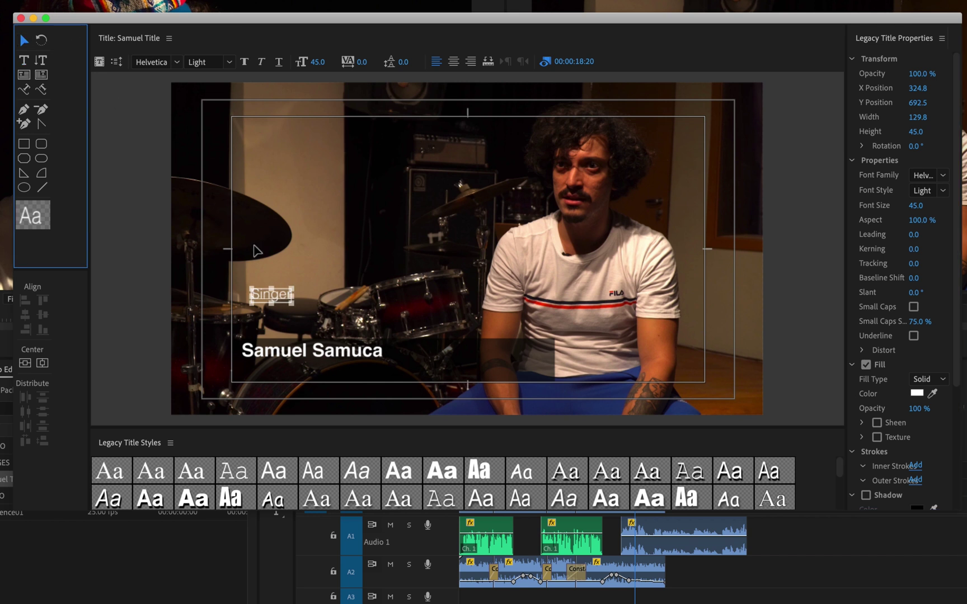
{"action": "left_click_drag", "start_coordinate": [261, 299], "coordinate": [253, 374]}
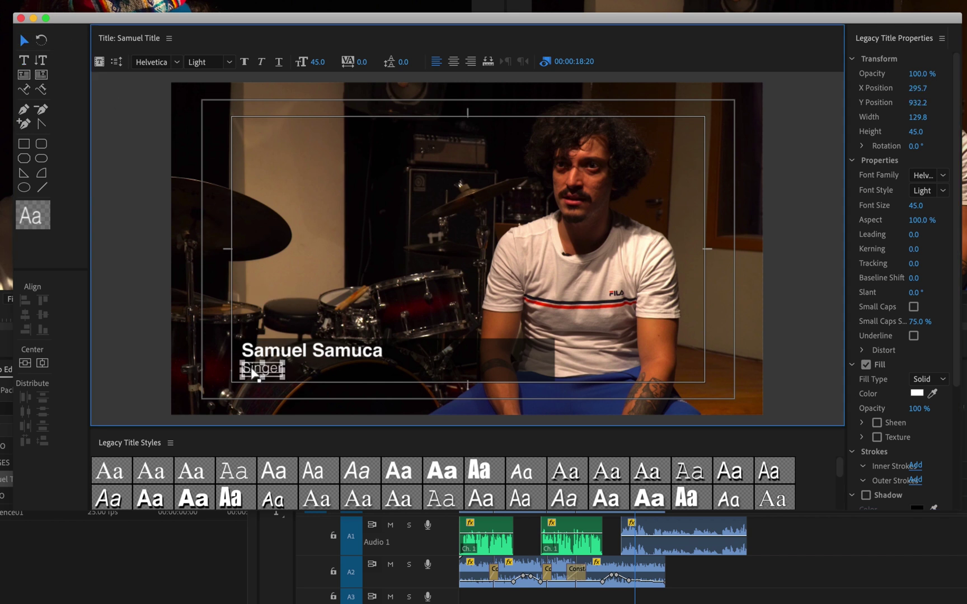
{"action": "left_click_drag", "start_coordinate": [253, 373], "coordinate": [255, 376]}
{"action": "left_click", "coordinate": [264, 407]}
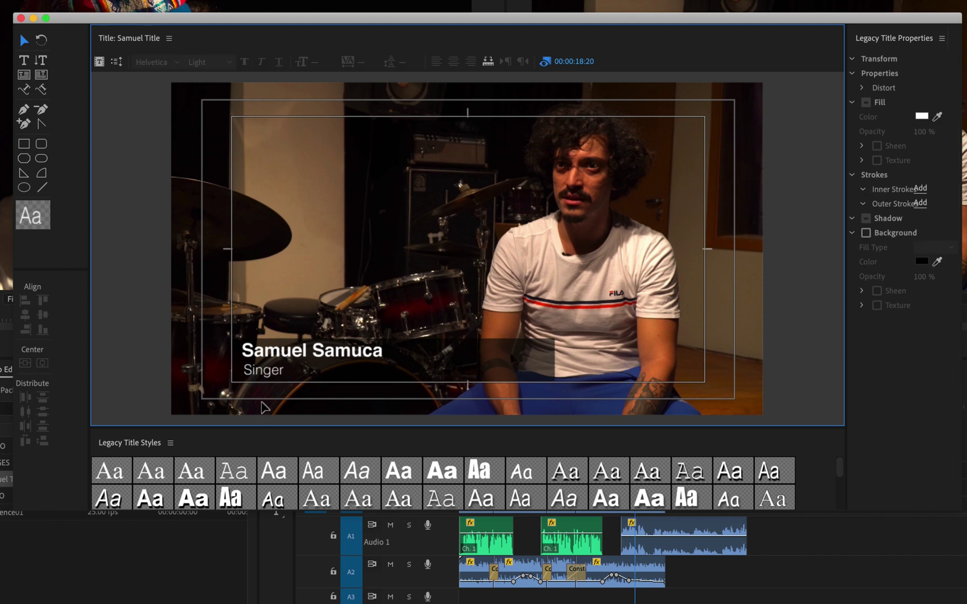
{"action": "left_click", "coordinate": [263, 371]}
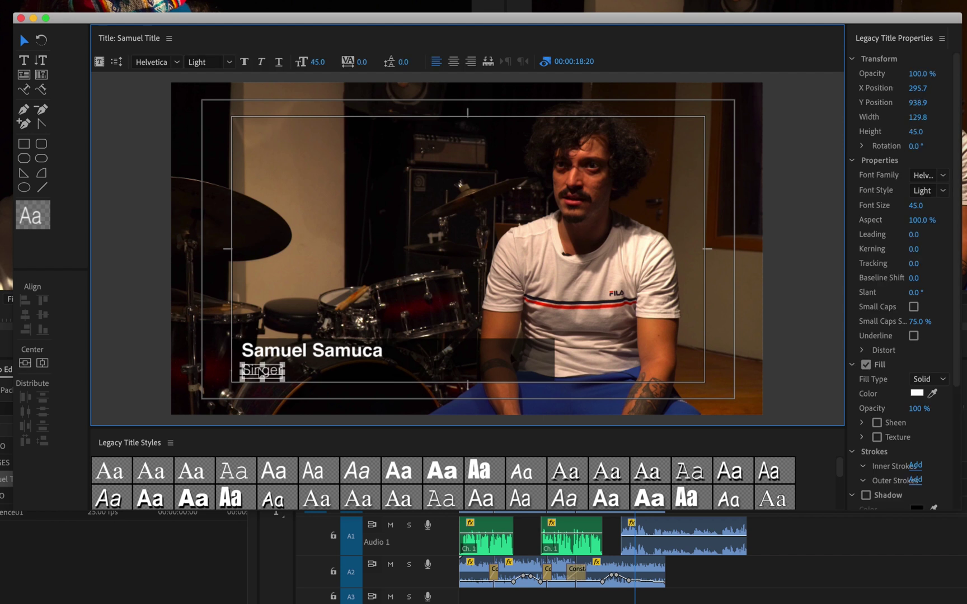
{"action": "left_click", "coordinate": [259, 395]}
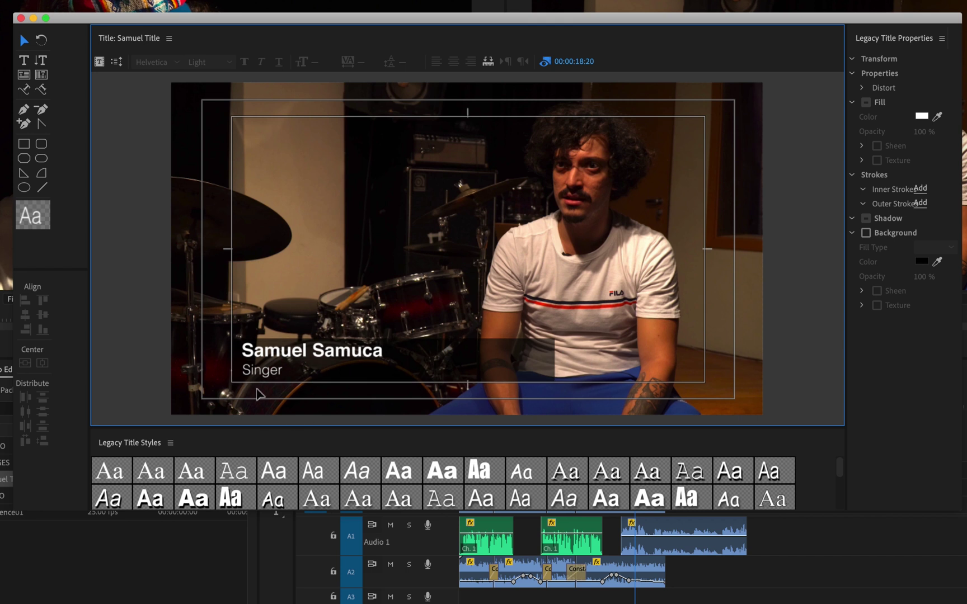
{"action": "left_click", "coordinate": [260, 374]}
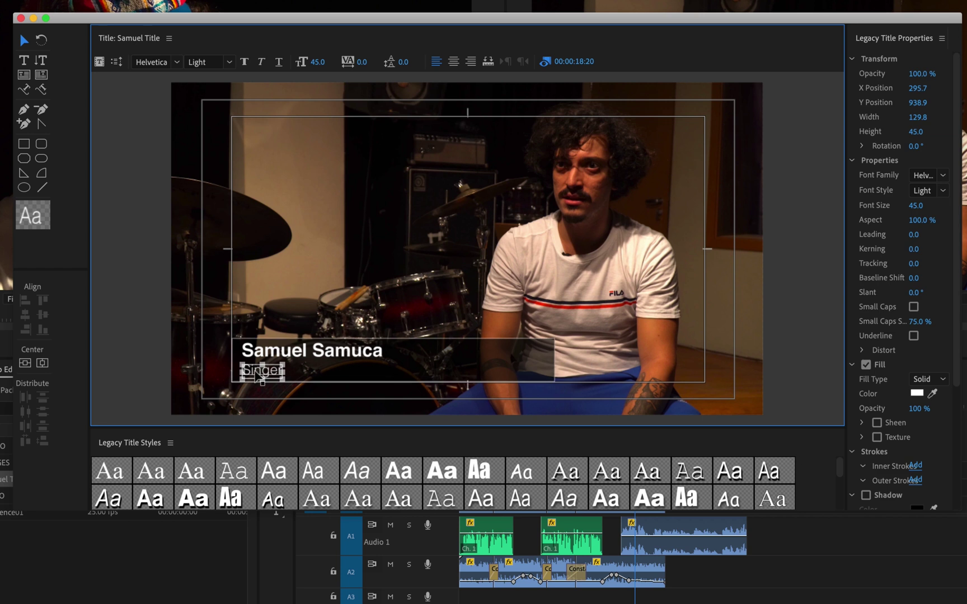
{"action": "left_click", "coordinate": [256, 375]}
{"action": "left_click", "coordinate": [255, 395]}
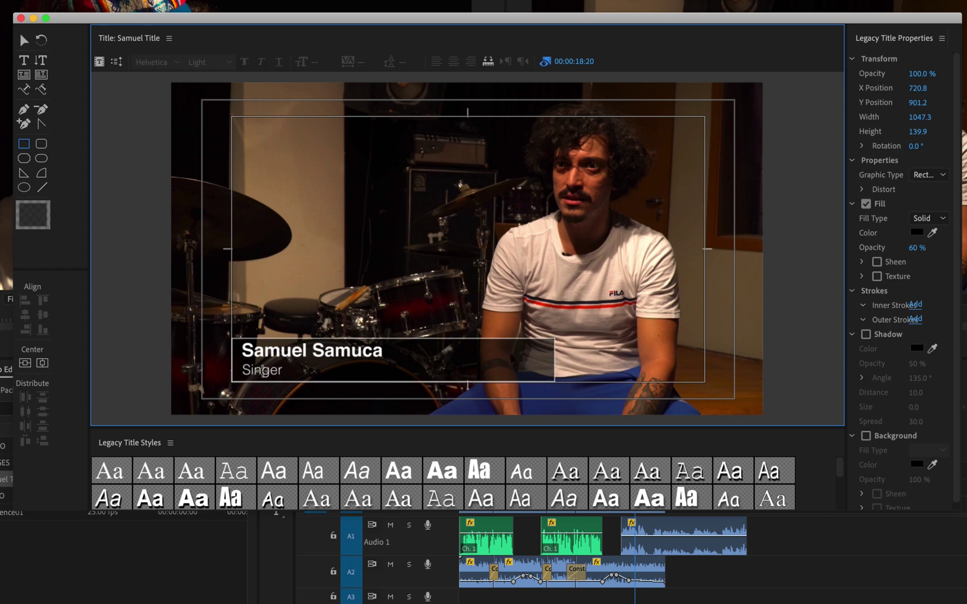
{"action": "left_click", "coordinate": [24, 40]}
{"action": "left_click", "coordinate": [263, 375]}
{"action": "left_click", "coordinate": [270, 404]}
{"action": "left_click", "coordinate": [262, 372]}
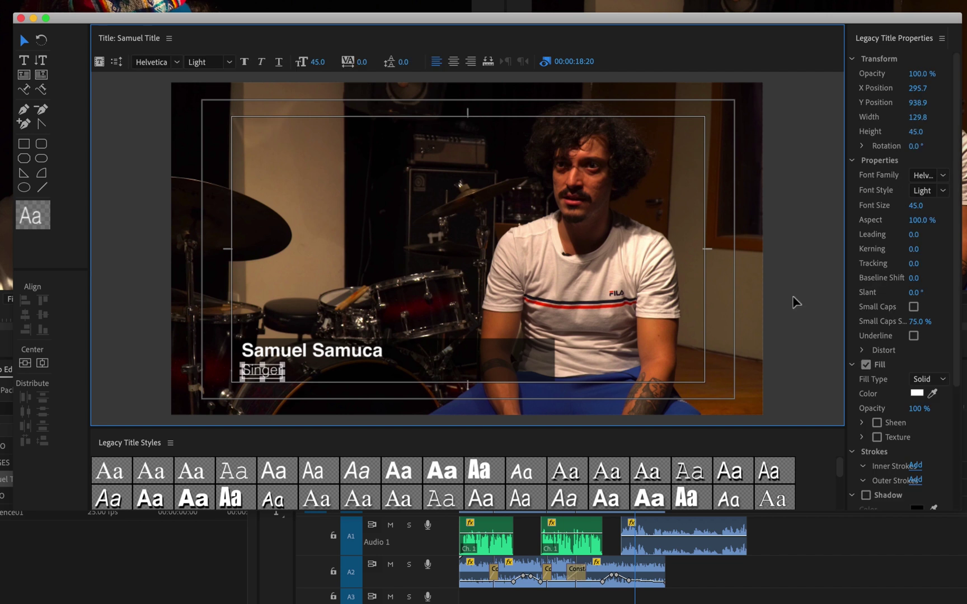
{"action": "left_click", "coordinate": [931, 191]}
{"action": "left_click", "coordinate": [941, 195]}
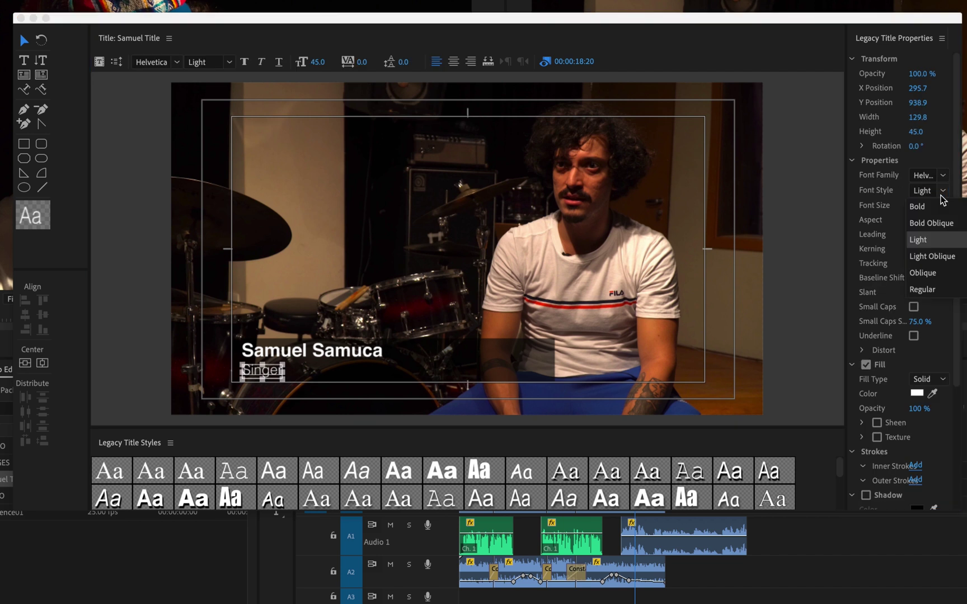
{"action": "left_click", "coordinate": [932, 256]}
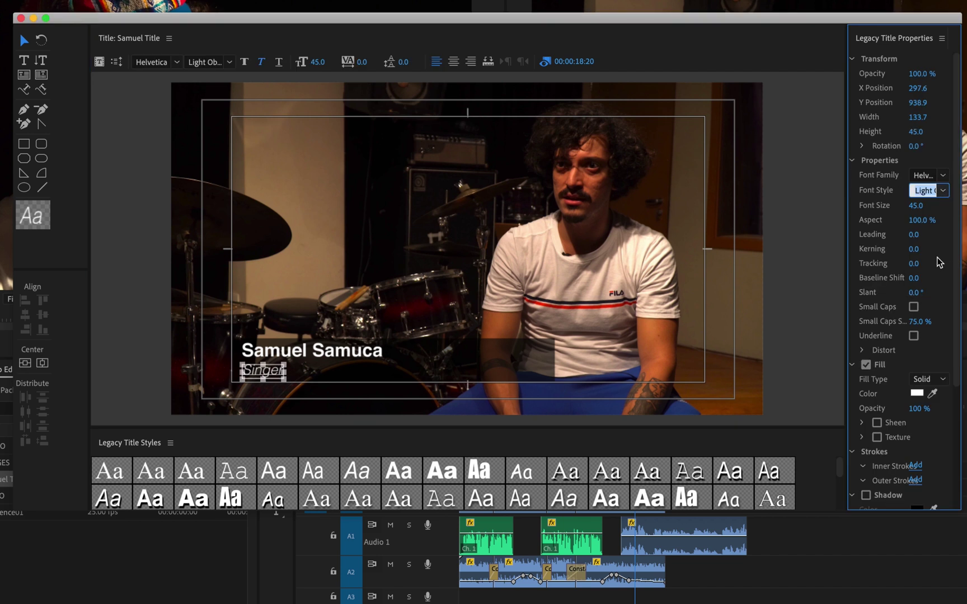
{"action": "left_click", "coordinate": [555, 411]}
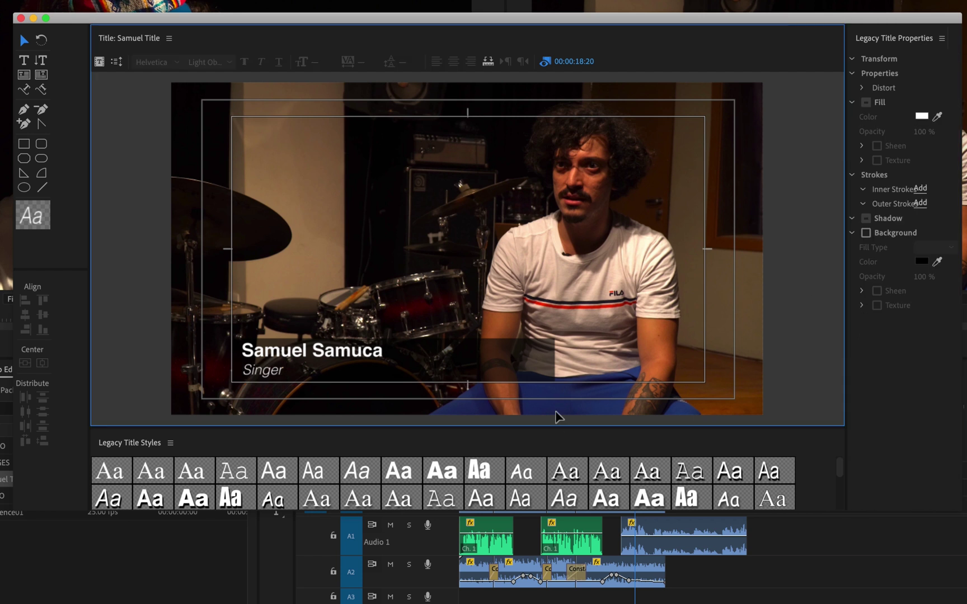
{"action": "left_click", "coordinate": [271, 370]}
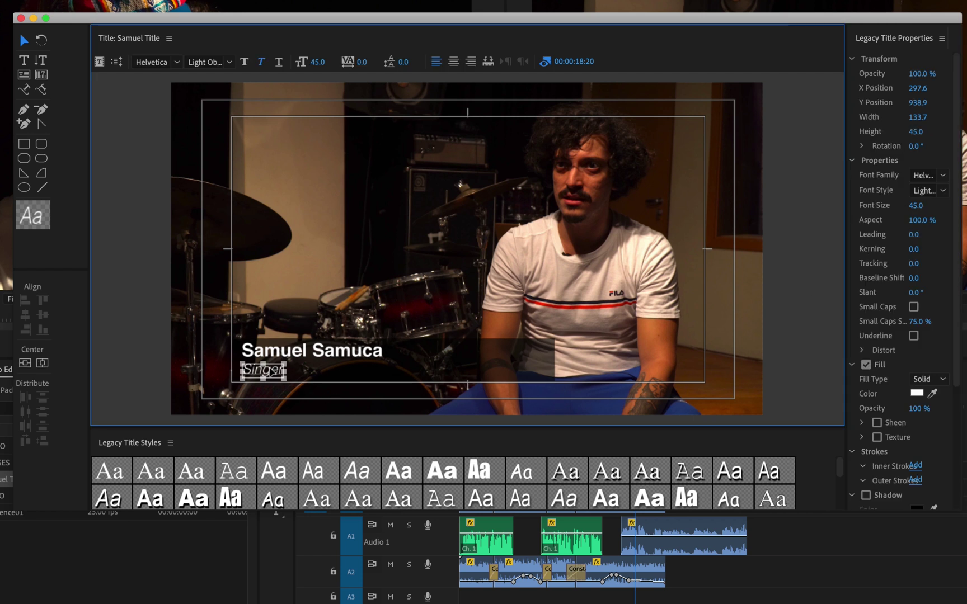
{"action": "left_click", "coordinate": [941, 192]}
{"action": "left_click", "coordinate": [944, 241]}
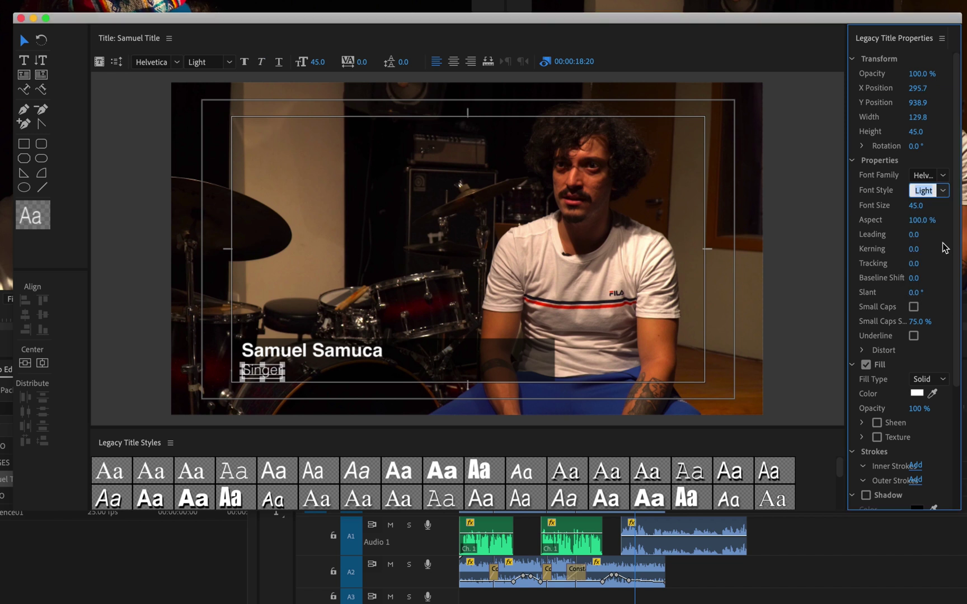
{"action": "left_click", "coordinate": [677, 421]}
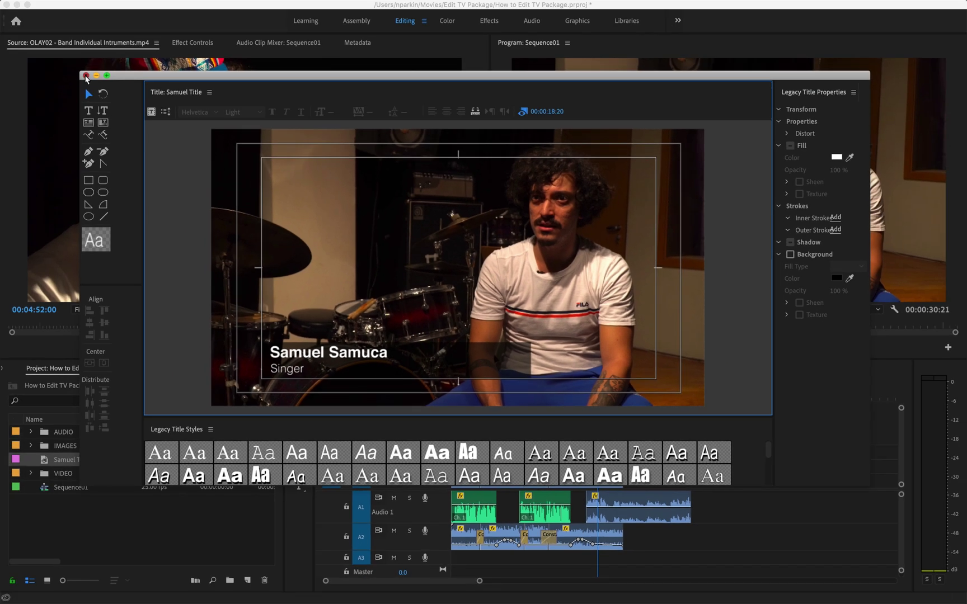
- Close the title editor, create a TITLES bin, and drag Samuel Title into it
{"action": "left_click", "coordinate": [86, 76]}
{"action": "left_click", "coordinate": [118, 510]}
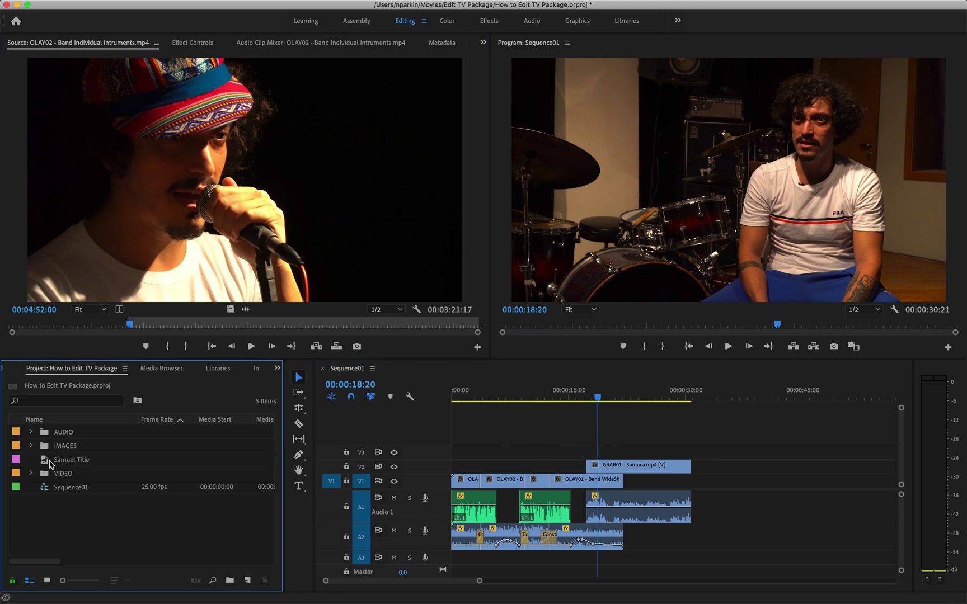
{"action": "right_click", "coordinate": [64, 524]}
{"action": "left_click", "coordinate": [41, 522]}
{"action": "right_click", "coordinate": [47, 522]}
{"action": "left_click", "coordinate": [59, 500]}
{"action": "type", "text": "TITLES"}
{"action": "key", "text": "Return"}
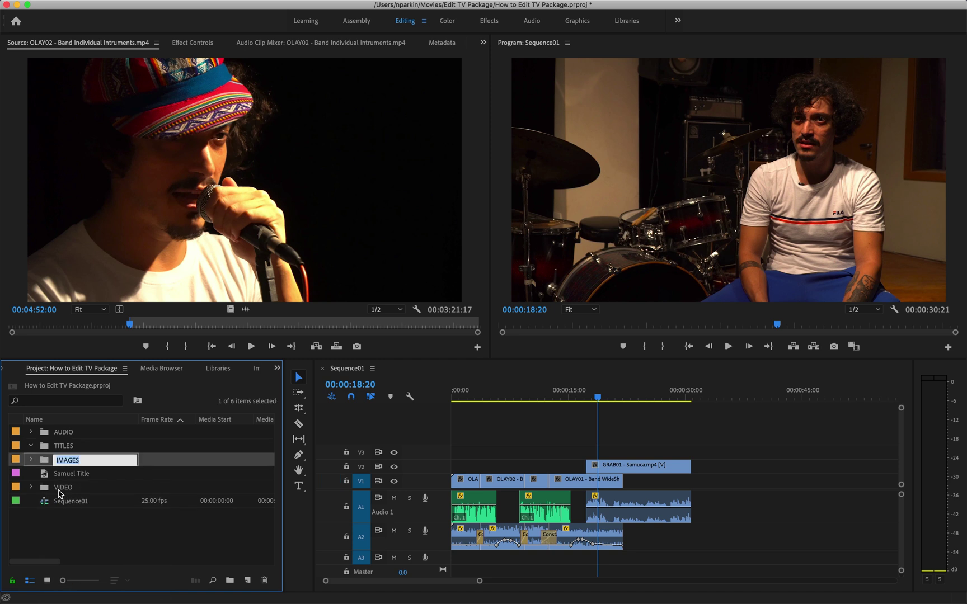
{"action": "left_click", "coordinate": [57, 475]}
{"action": "left_click_drag", "start_coordinate": [68, 475], "coordinate": [66, 449]}
- Place Samuel Title on V3 with its start lined up to the playhead around 00:00:17:07
{"action": "left_click", "coordinate": [54, 463]}
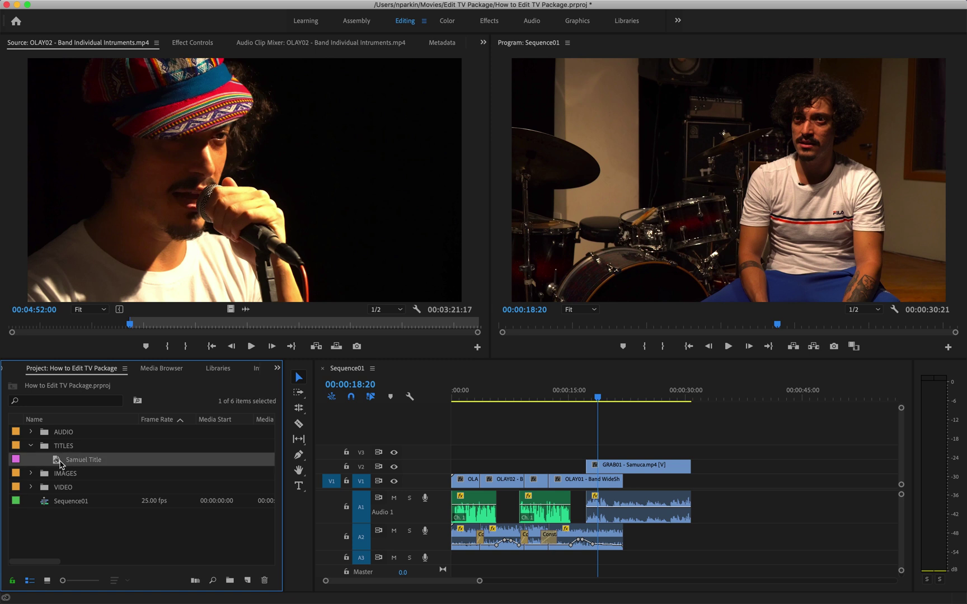
{"action": "left_click_drag", "start_coordinate": [58, 463], "coordinate": [597, 452]}
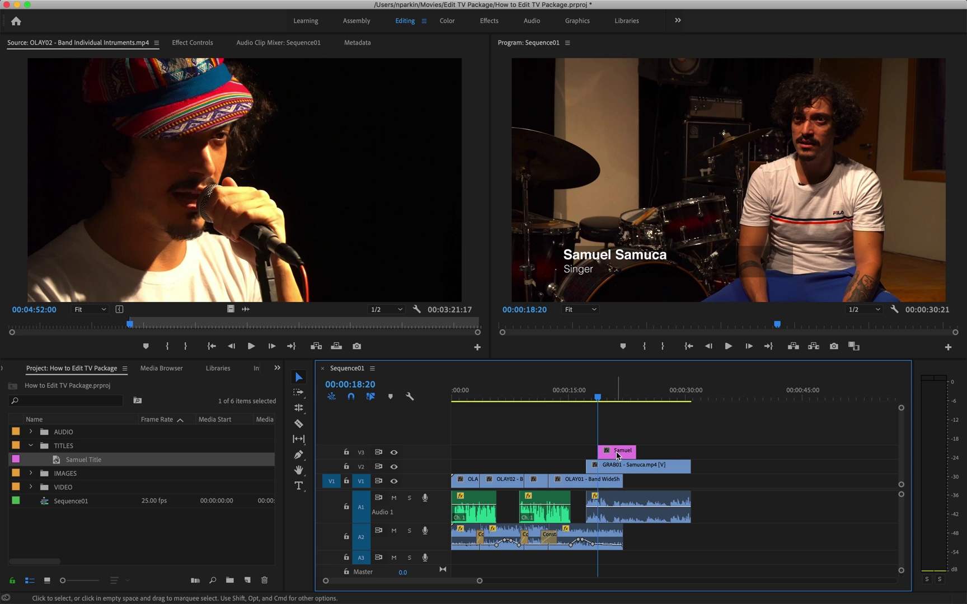
{"action": "left_click_drag", "start_coordinate": [618, 454], "coordinate": [643, 452]}
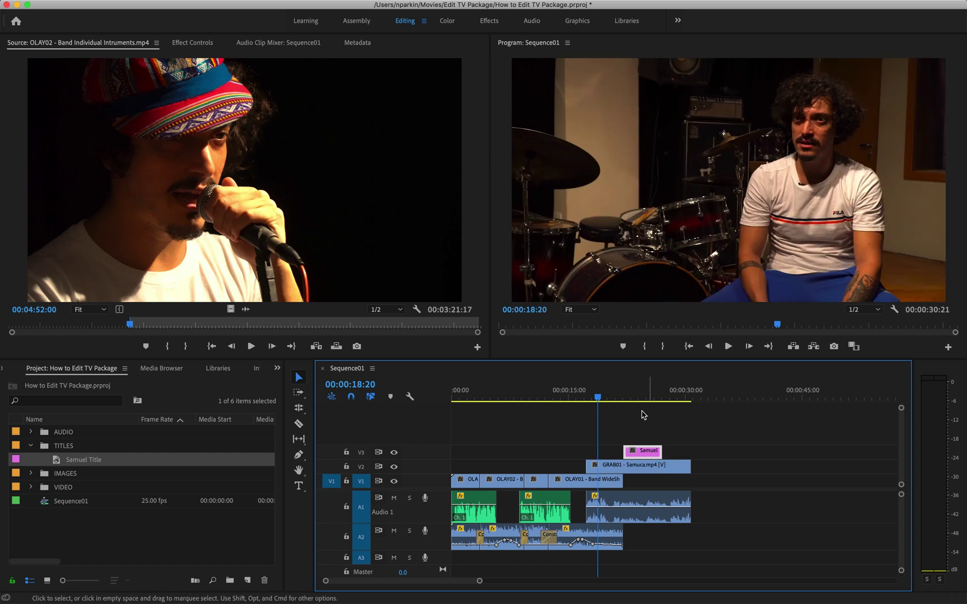
{"action": "left_click_drag", "start_coordinate": [644, 452], "coordinate": [618, 453]}
{"action": "left_click", "coordinate": [582, 394]}
{"action": "key", "text": "="}
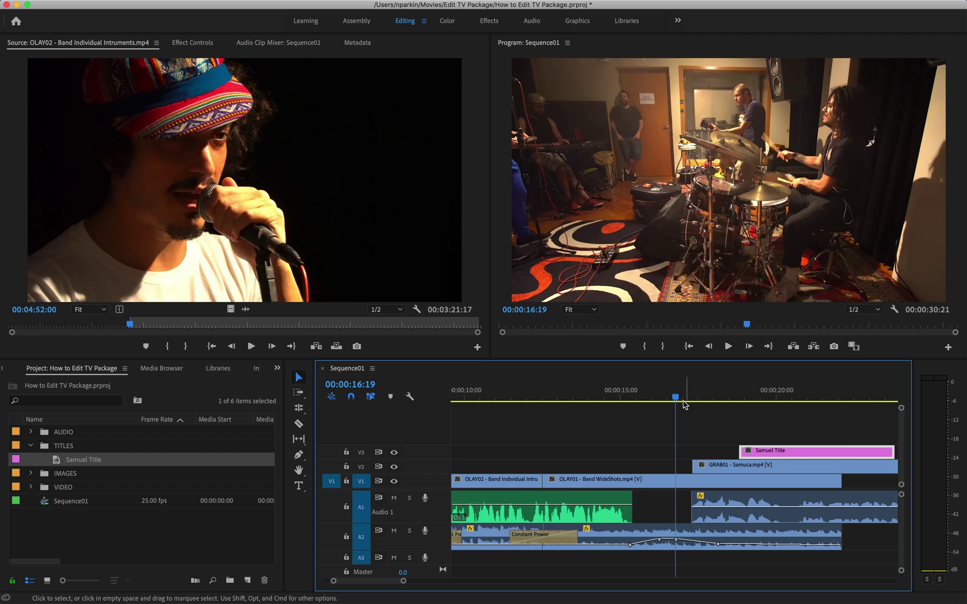
{"action": "left_click_drag", "start_coordinate": [675, 398], "coordinate": [692, 399]}
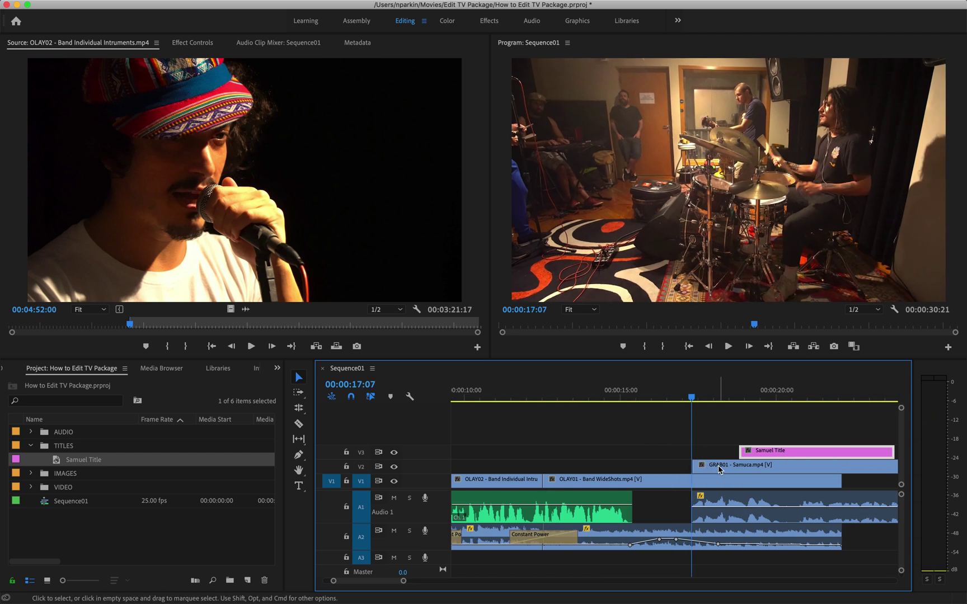
{"action": "key", "text": "space"}
{"action": "key", "text": "space"}
{"action": "left_click_drag", "start_coordinate": [765, 454], "coordinate": [744, 455]}
{"action": "left_click", "coordinate": [680, 400]}
{"action": "key", "text": "space"}
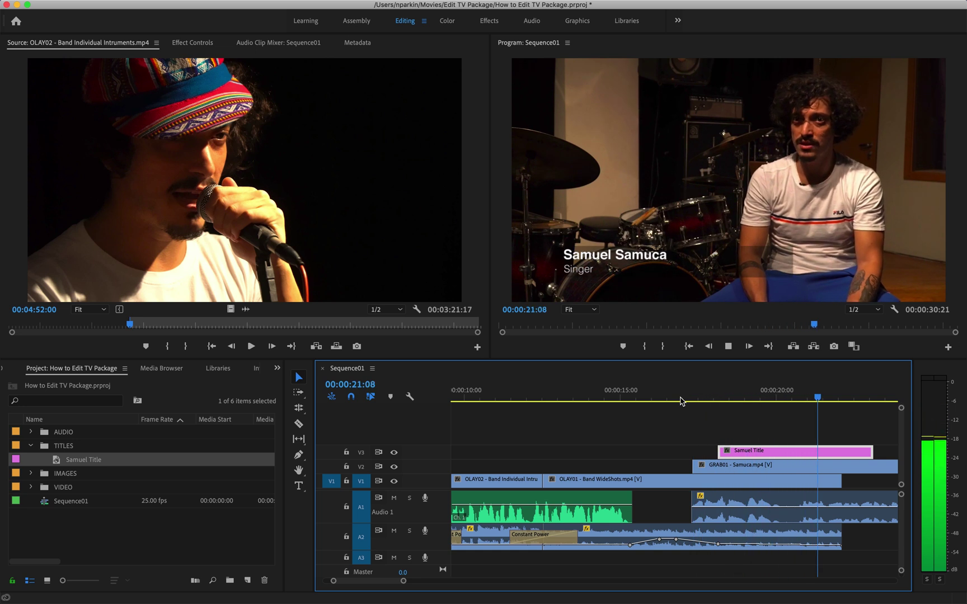
{"action": "key", "text": "space"}
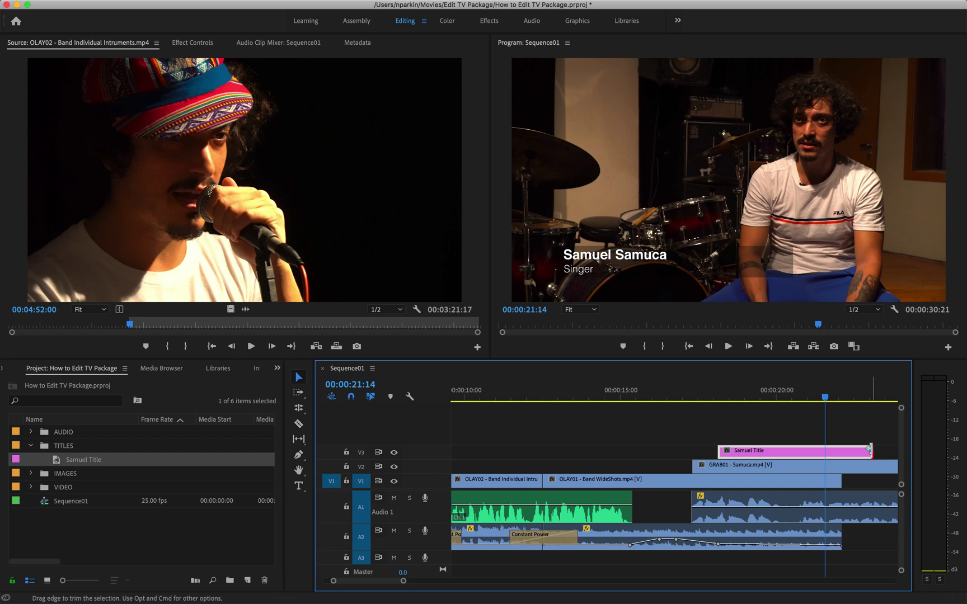
- Trim the title's end 14 frames shorter and replay it over the interview
{"action": "left_click_drag", "start_coordinate": [870, 451], "coordinate": [822, 449]}
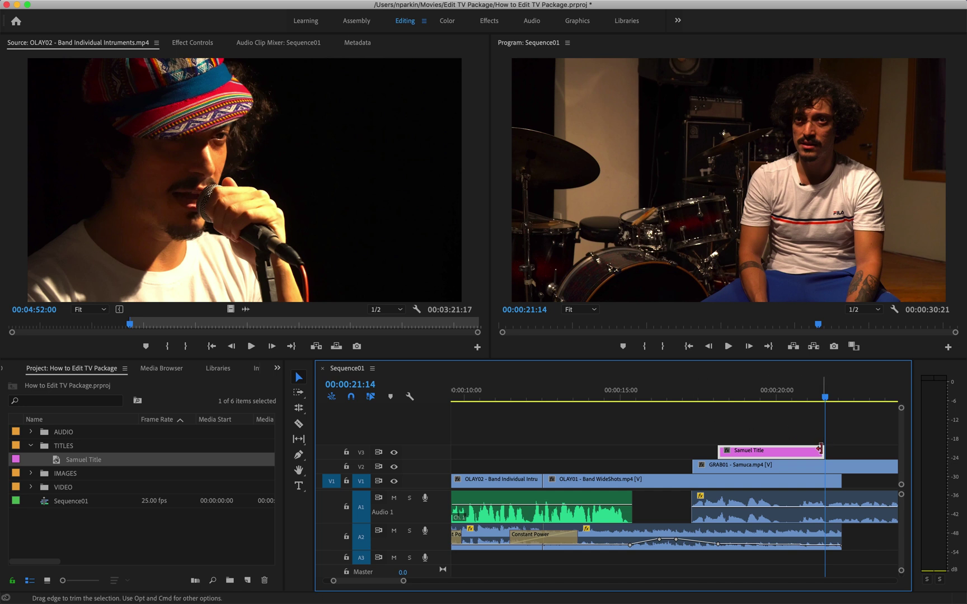
{"action": "left_click", "coordinate": [811, 398]}
{"action": "key", "text": "space"}
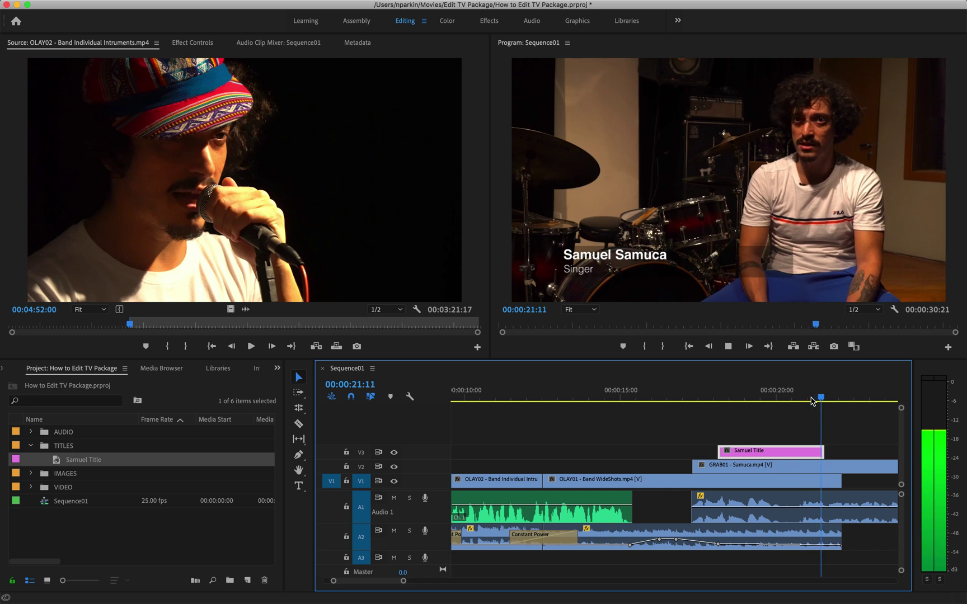
{"action": "left_click", "coordinate": [710, 396]}
{"action": "key", "text": "space"}
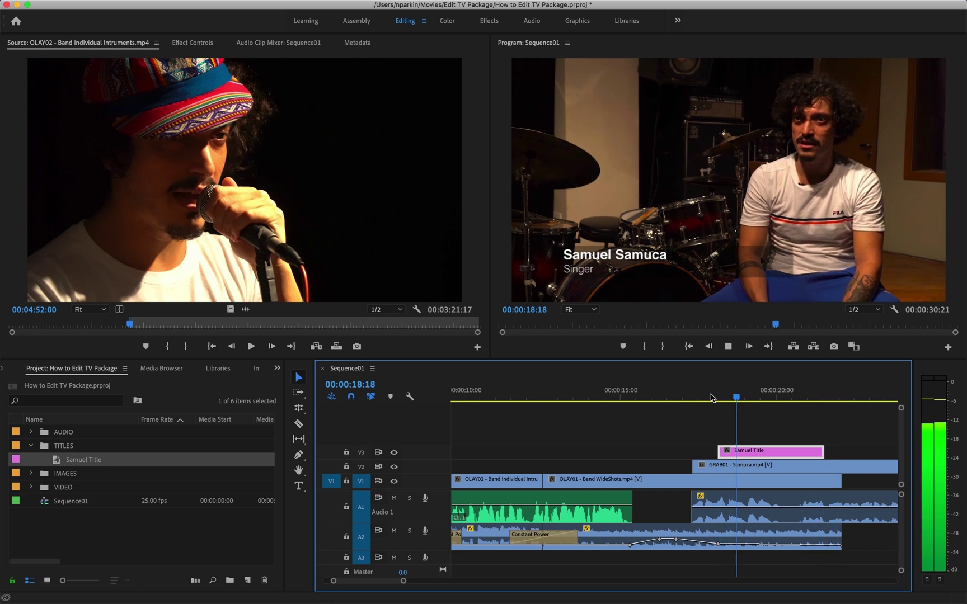
{"action": "left_click", "coordinate": [813, 396]}
{"action": "key", "text": "space"}
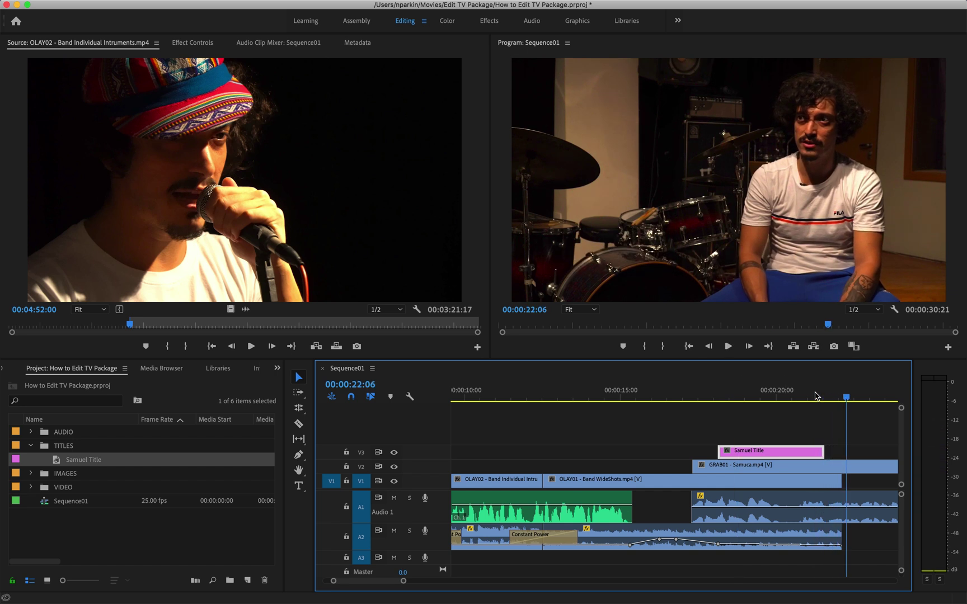
{"action": "left_click", "coordinate": [710, 398]}
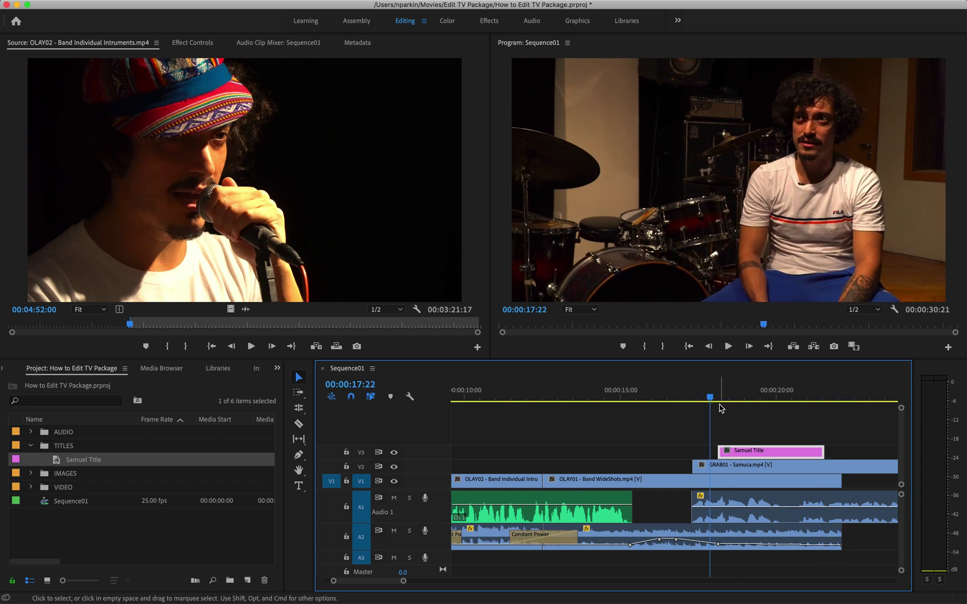
{"action": "key", "text": "space"}
{"action": "key", "text": "space"}
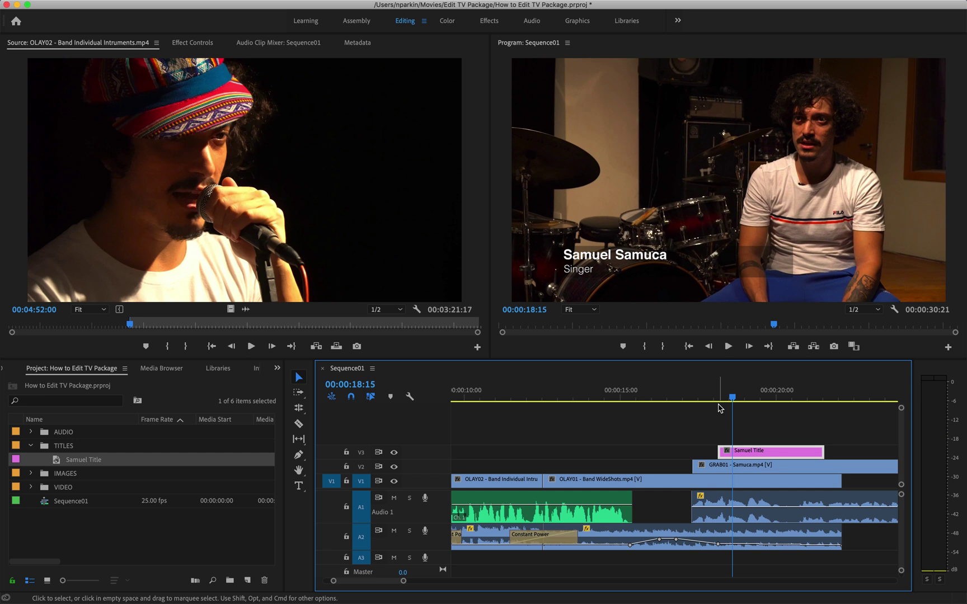
{"action": "left_click", "coordinate": [555, 588]}
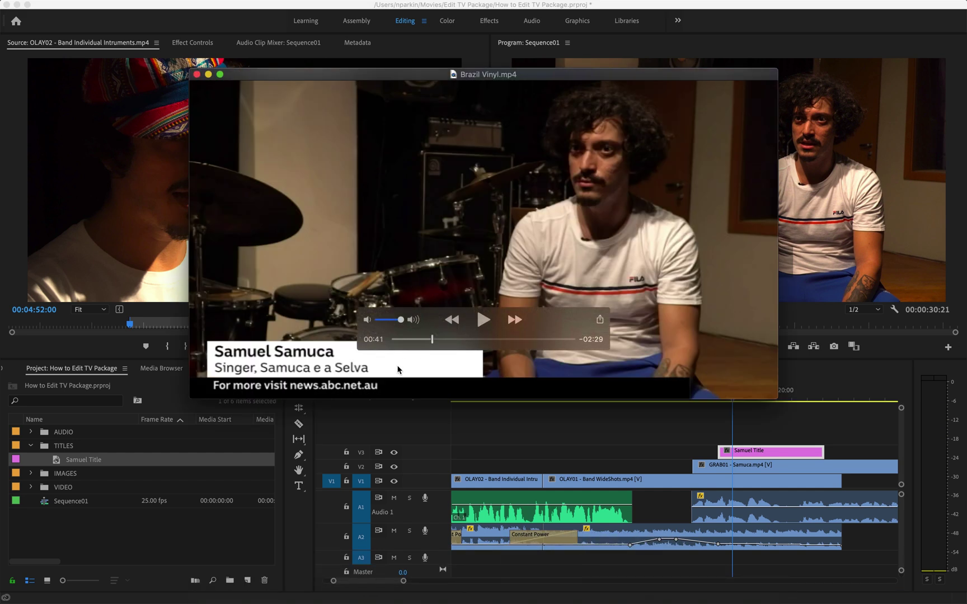
{"action": "left_click_drag", "start_coordinate": [432, 339], "coordinate": [430, 341]}
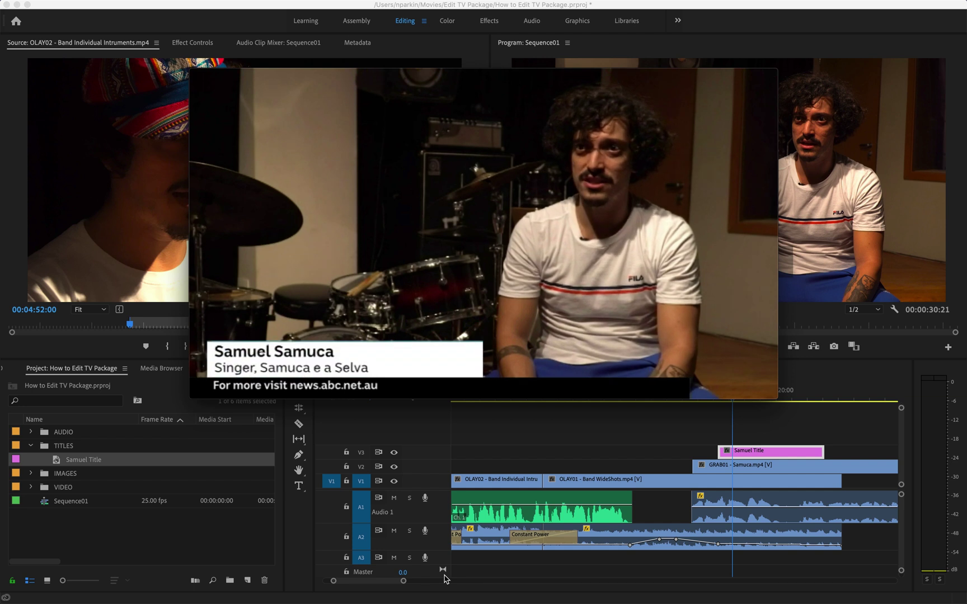
{"action": "mouse_move", "coordinate": [326, 367]}
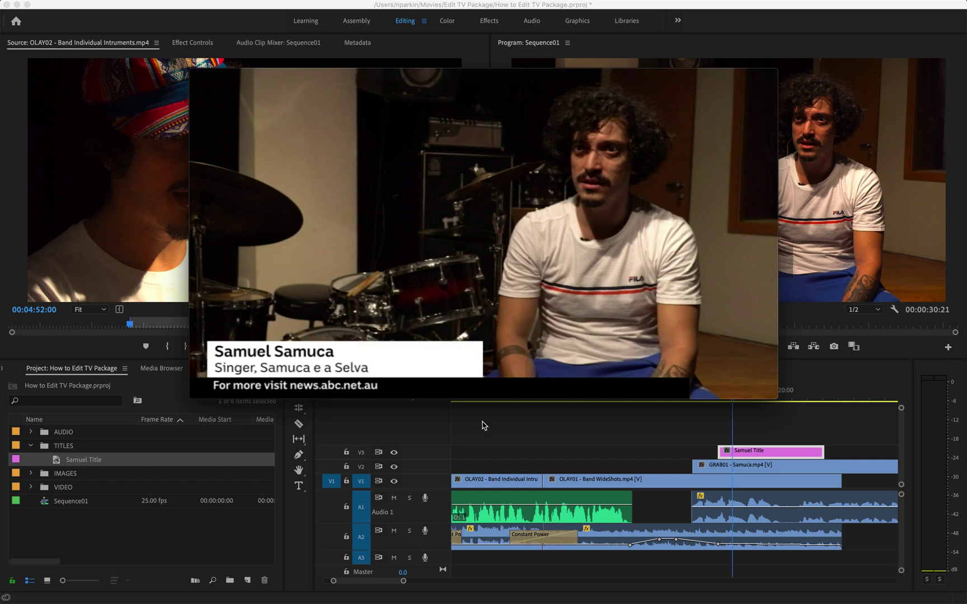
{"action": "left_click", "coordinate": [535, 424]}
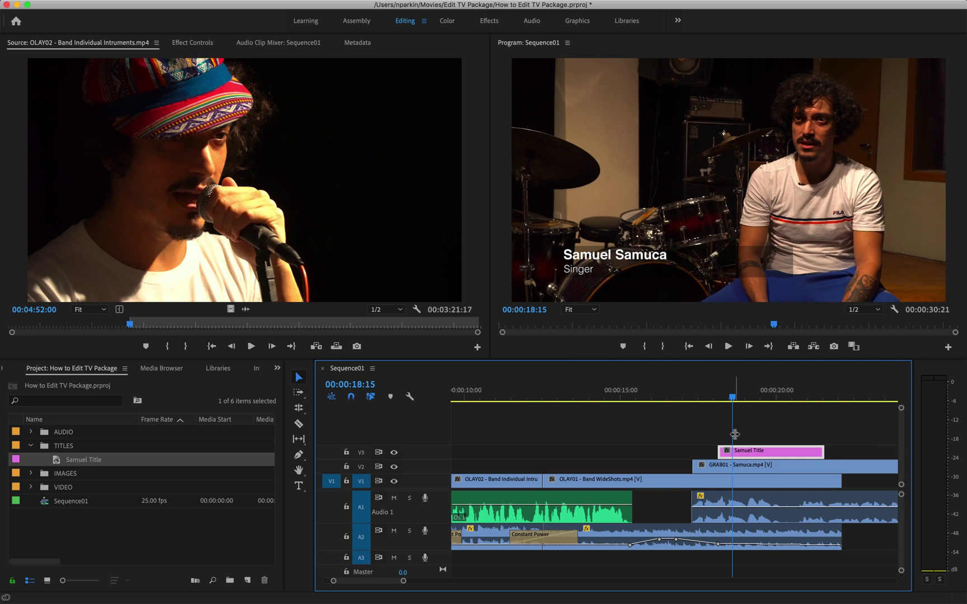
{"action": "left_click", "coordinate": [717, 399]}
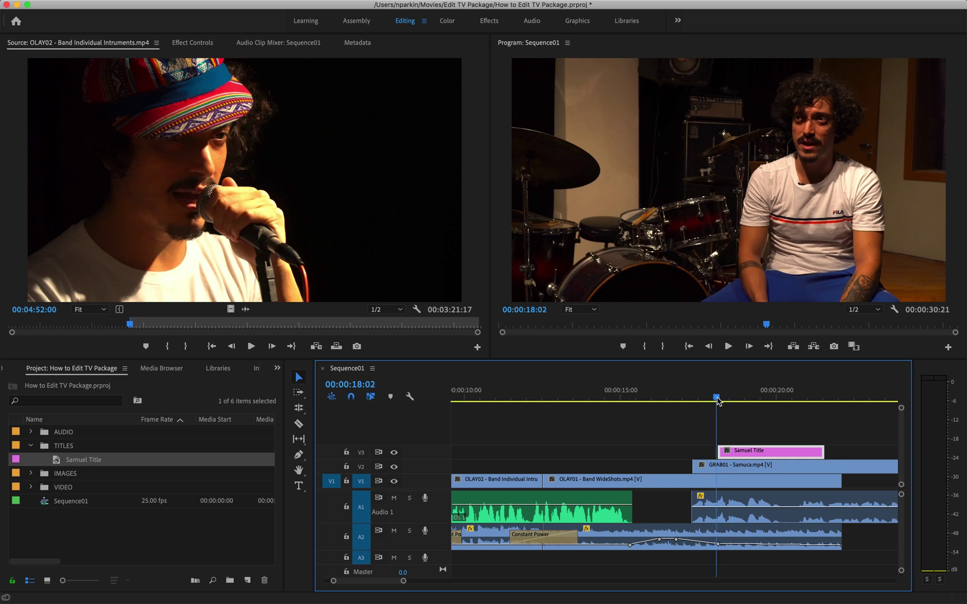
{"action": "key", "text": "space"}
{"action": "key", "text": "space"}
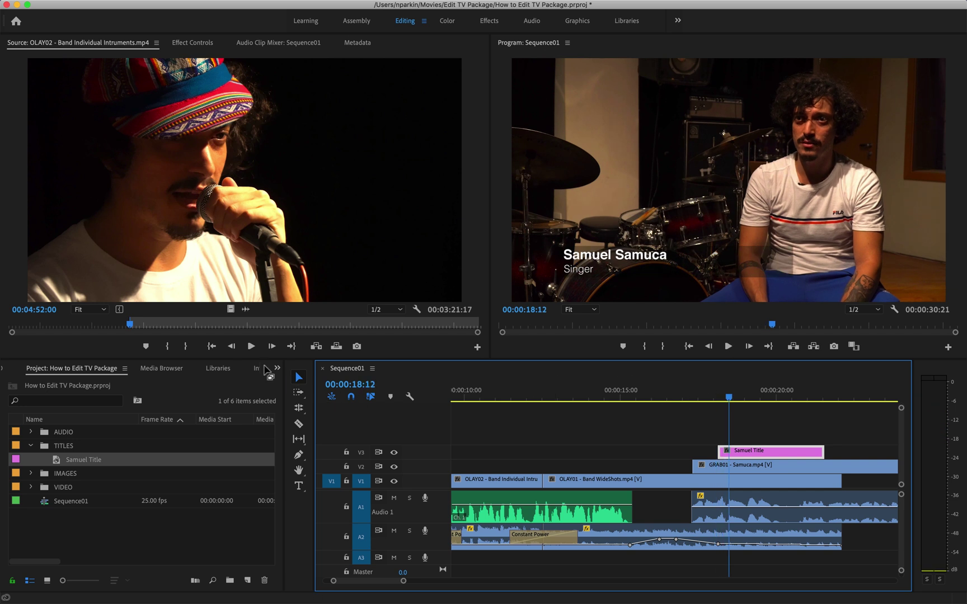
- Apply Cross Dissolve from Video Transitions > Dissolve to both ends of the Samuel Title clip
{"action": "left_click", "coordinate": [278, 368]}
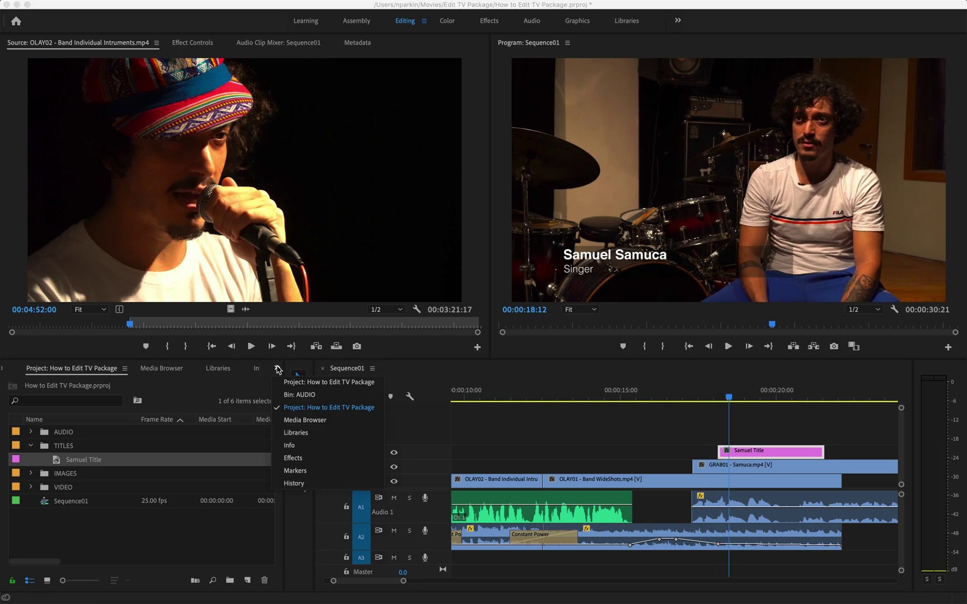
{"action": "left_click", "coordinate": [293, 457]}
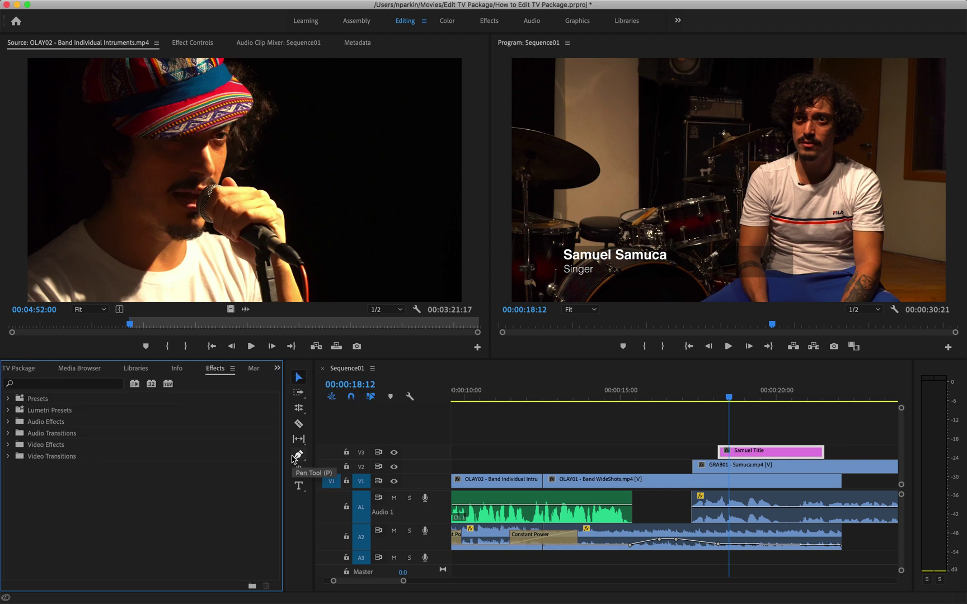
{"action": "left_click", "coordinate": [8, 457]}
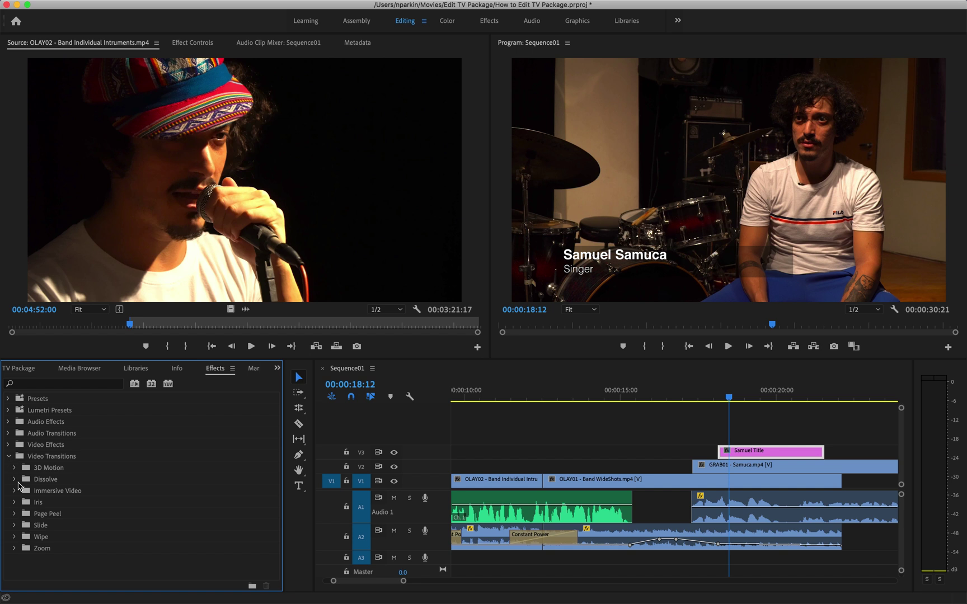
{"action": "left_click", "coordinate": [14, 479]}
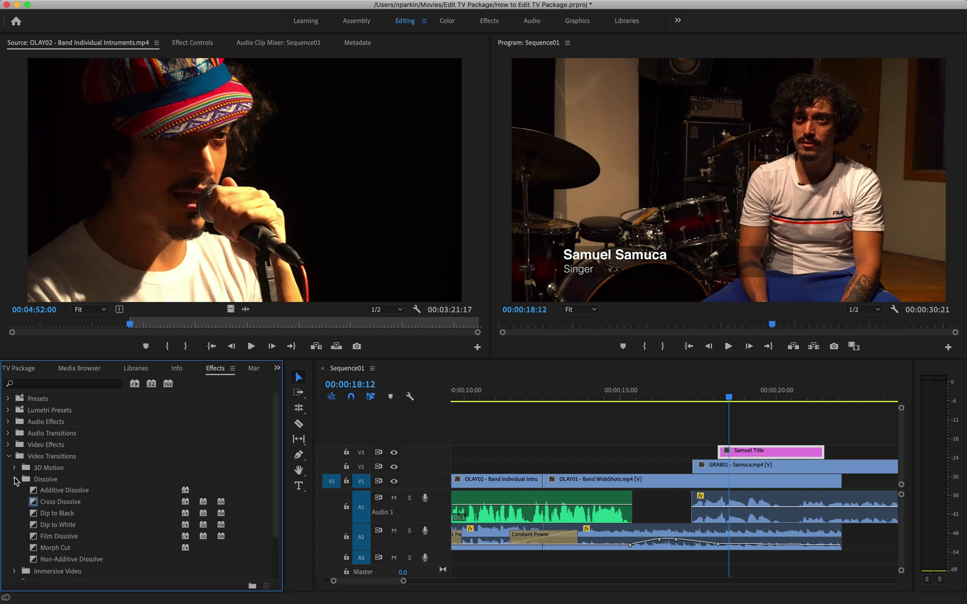
{"action": "left_click", "coordinate": [51, 503]}
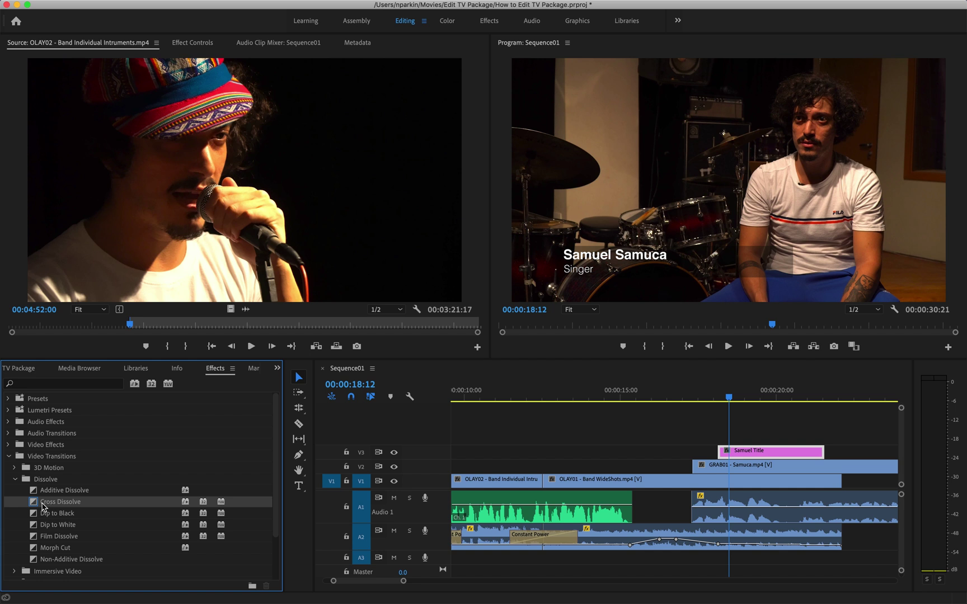
{"action": "left_click_drag", "start_coordinate": [43, 506], "coordinate": [726, 454]}
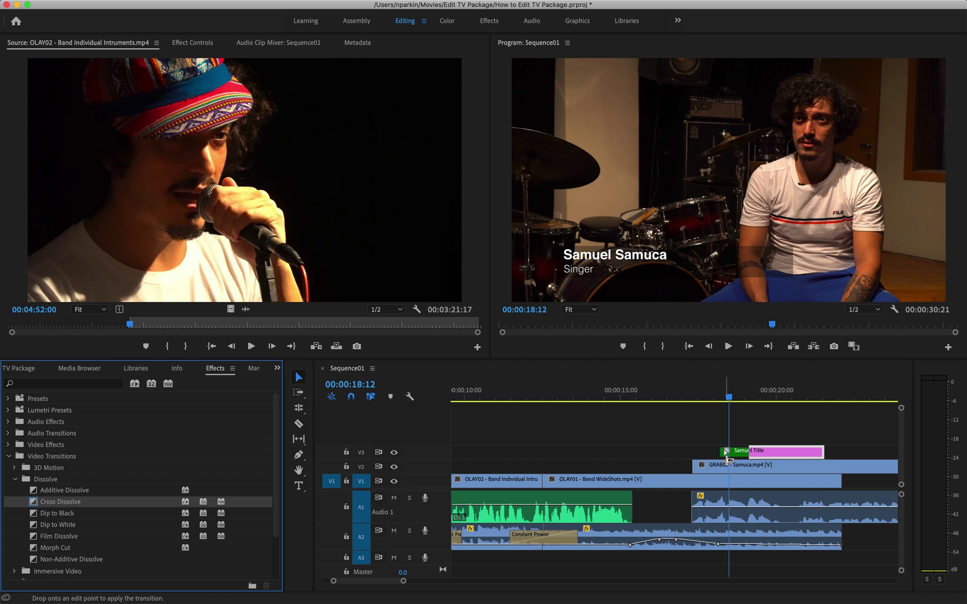
{"action": "left_click_drag", "start_coordinate": [66, 507], "coordinate": [824, 454]}
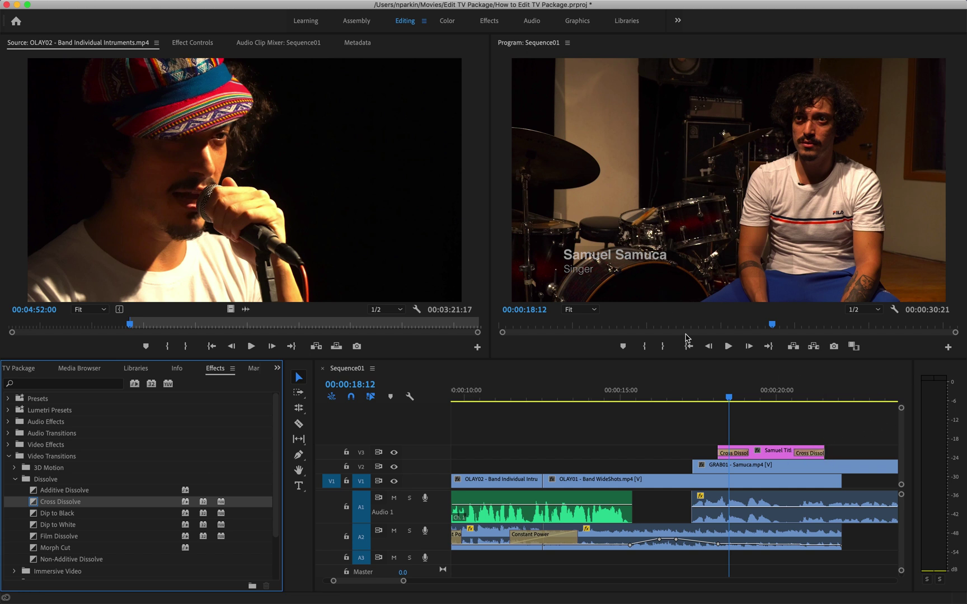
- Play the title section to preview the fade-in over the interview
{"action": "left_click", "coordinate": [704, 397]}
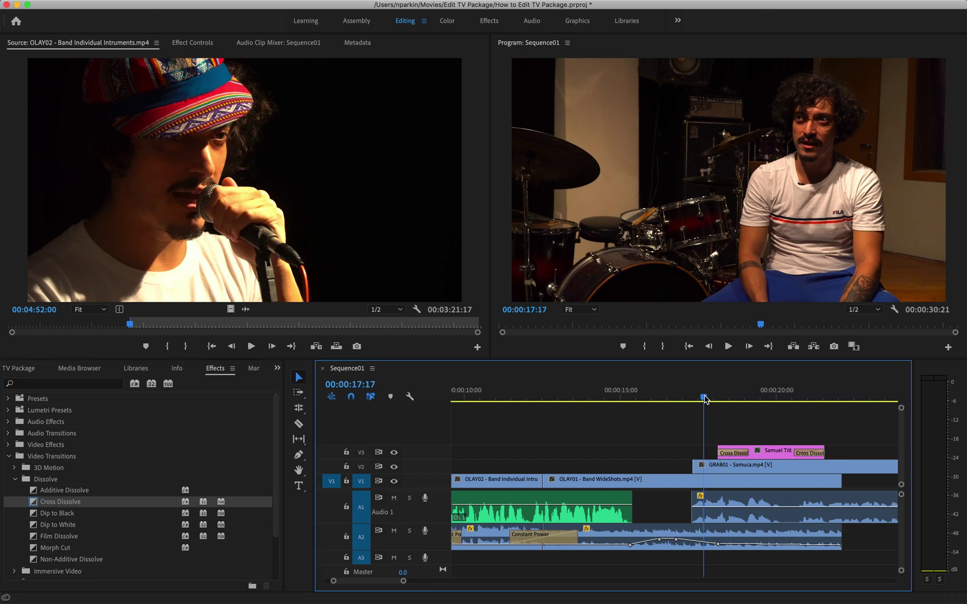
{"action": "key", "text": "space"}
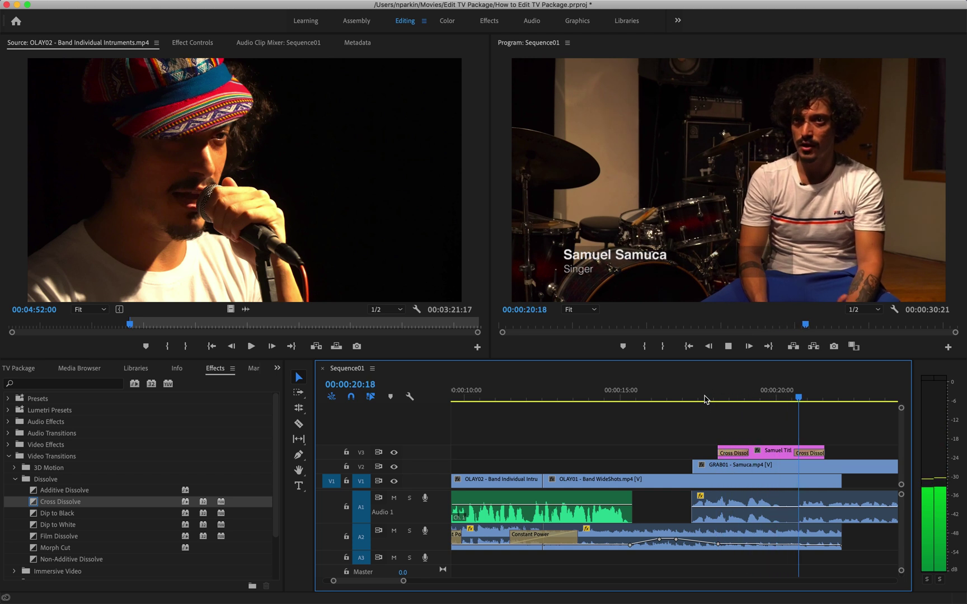
{"action": "key", "text": "space"}
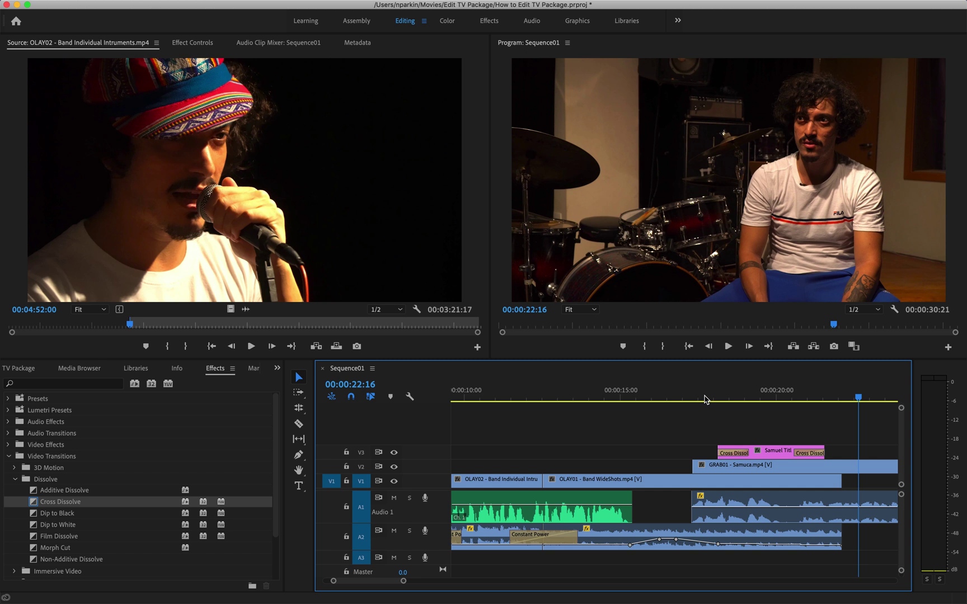
{"action": "left_click", "coordinate": [704, 400]}
{"action": "key", "text": "space"}
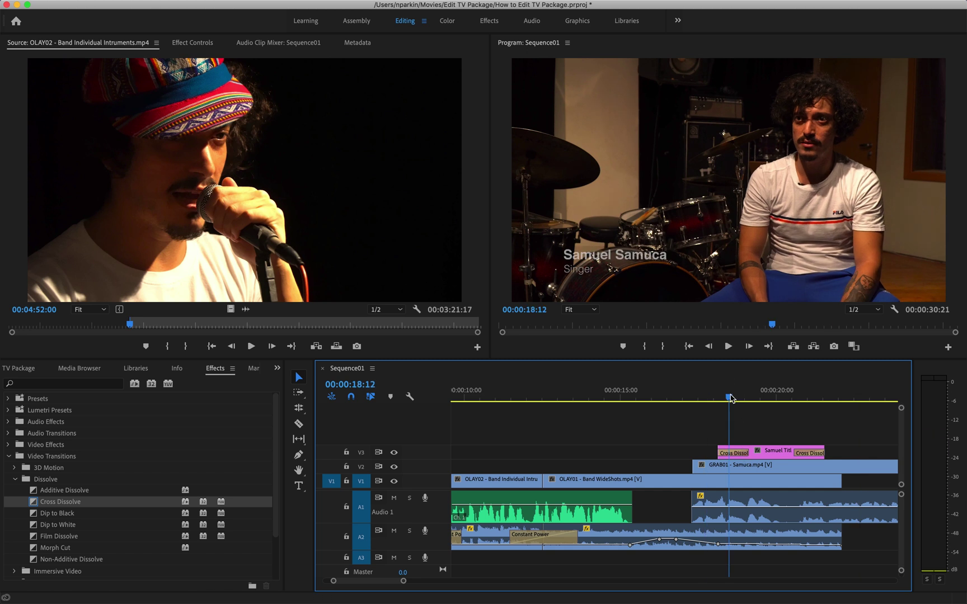
{"action": "key", "text": "space"}
- Shorten the fade-in and fade-out dissolves to 19 and 20 frames and replay
{"action": "left_click_drag", "start_coordinate": [747, 448], "coordinate": [734, 453]}
{"action": "left_click_drag", "start_coordinate": [799, 453], "coordinate": [803, 453]}
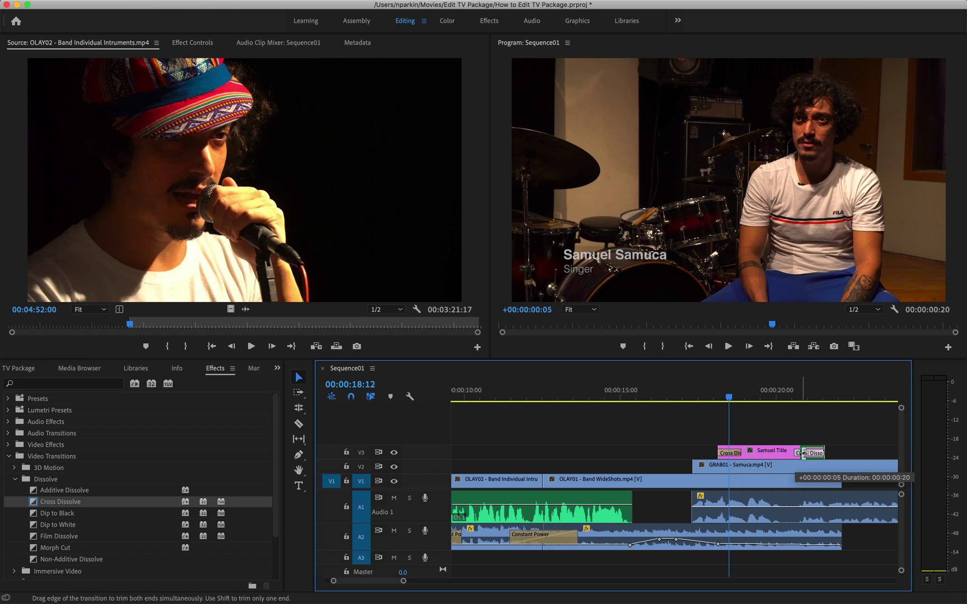
{"action": "left_click", "coordinate": [704, 397]}
{"action": "key", "text": "space"}
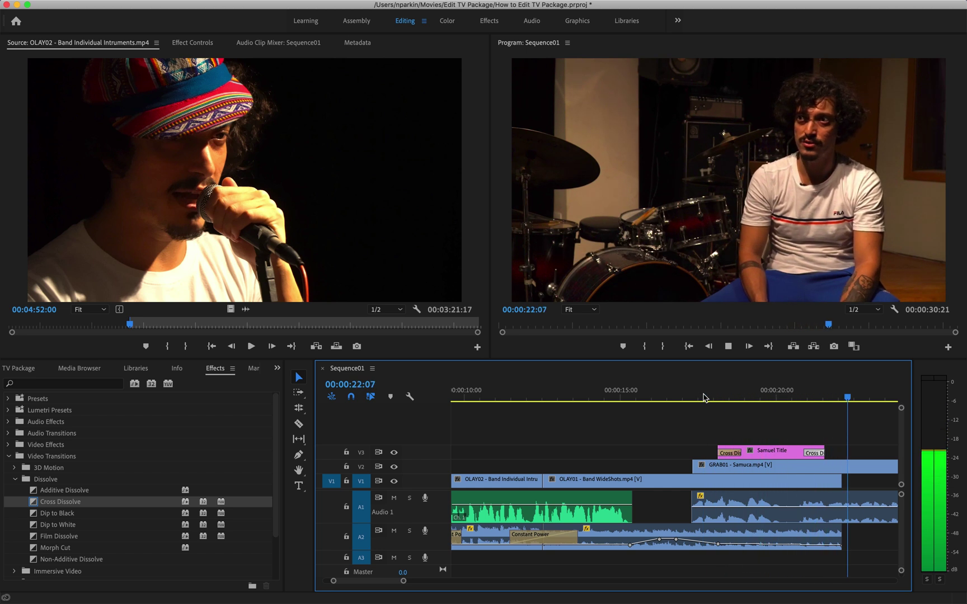
{"action": "key", "text": "space"}
{"action": "left_click", "coordinate": [766, 394]}
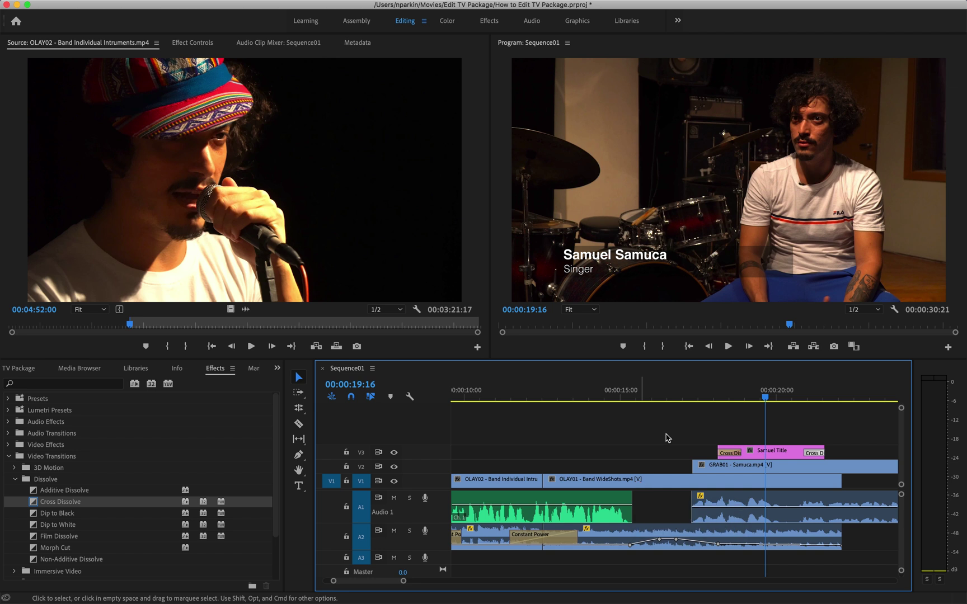
- Zoom out the timeline and duplicate Samuel Title in the Project panel
{"action": "key", "text": "minus"}
{"action": "key", "text": "minus"}
{"action": "key", "text": "minus"}
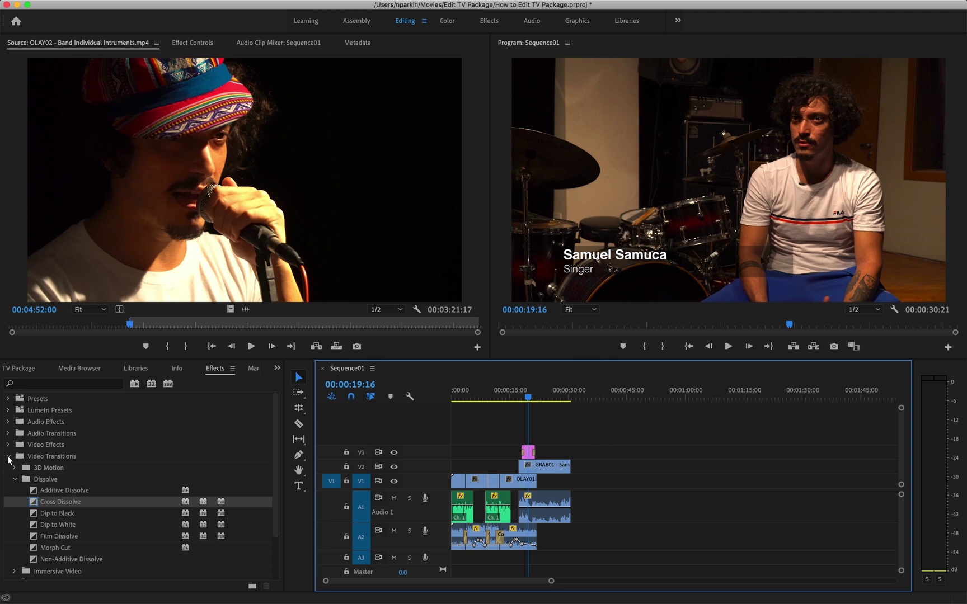
{"action": "left_click", "coordinate": [8, 456]}
{"action": "left_click", "coordinate": [31, 368]}
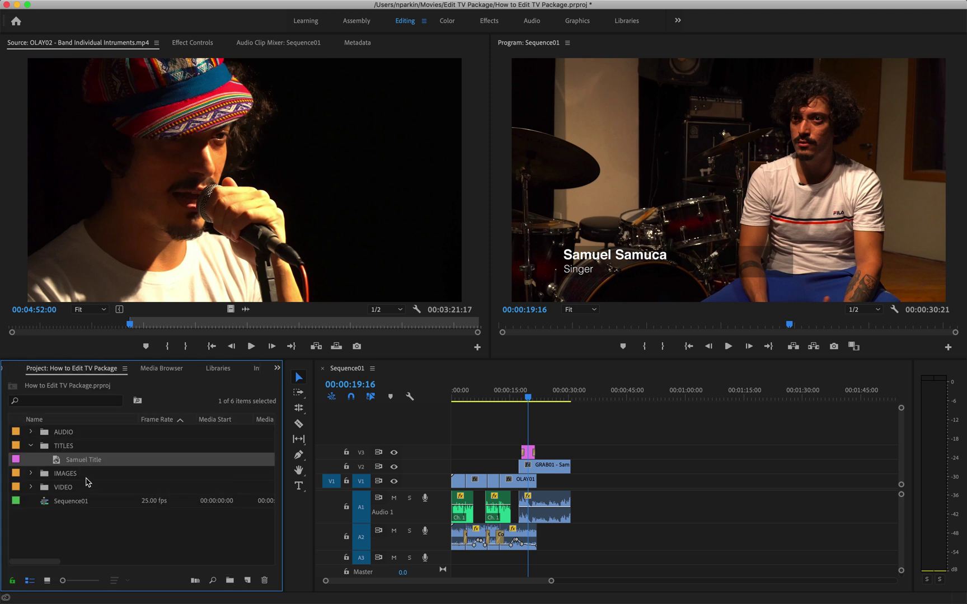
{"action": "key", "text": "super+shift+a"}
{"action": "left_click", "coordinate": [73, 461]}
{"action": "right_click", "coordinate": [74, 461]}
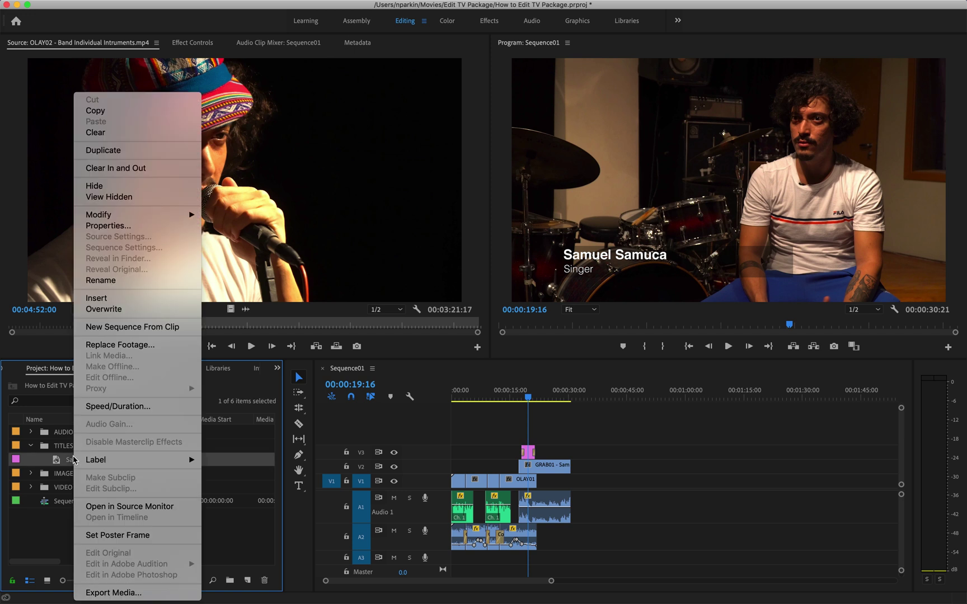
{"action": "left_click", "coordinate": [96, 152]}
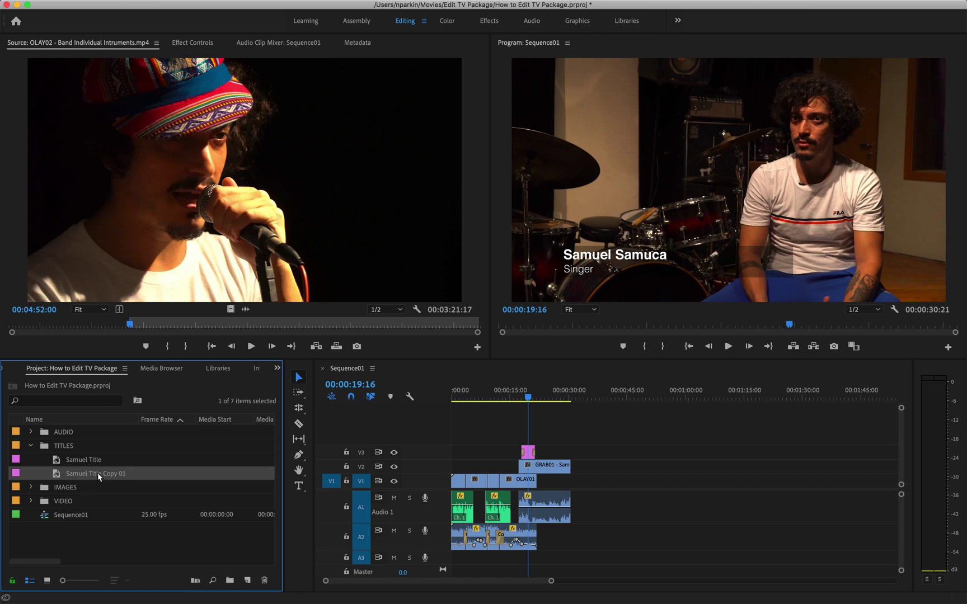
- Rename the copy to 'Nick Title' and open it in the title editor
{"action": "left_click", "coordinate": [97, 473]}
{"action": "type", "text": "Nick T"}
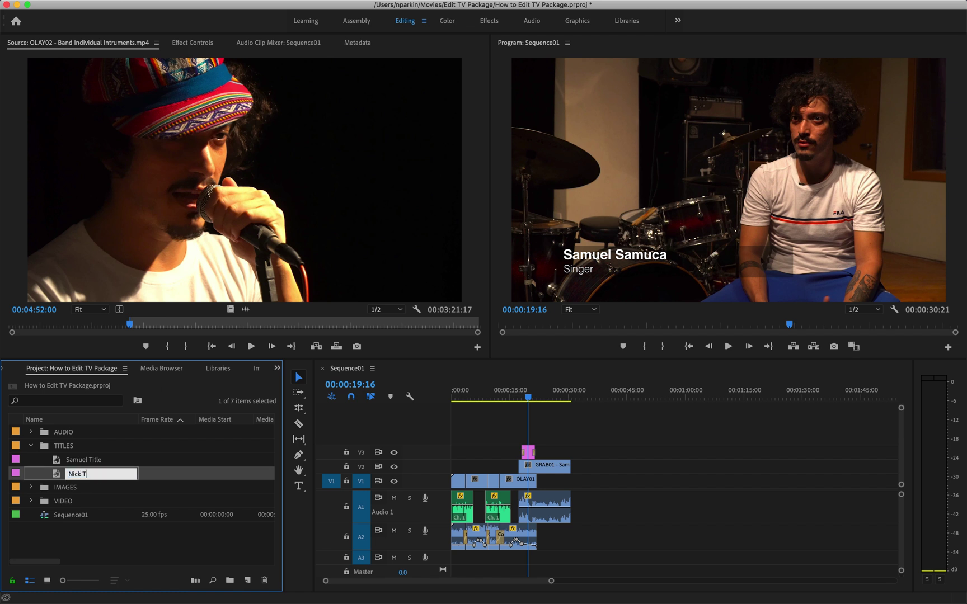
{"action": "type", "text": "itle"}
{"action": "key", "text": "Tab"}
{"action": "left_click", "coordinate": [74, 475]}
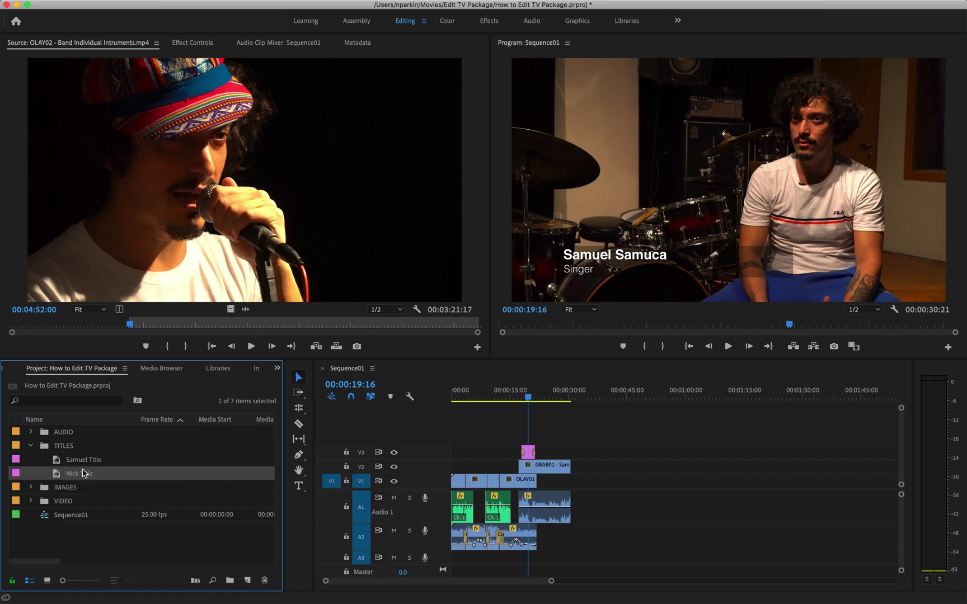
{"action": "left_click", "coordinate": [77, 472]}
- In the copied title, replace the top line with the second interviewee's name and change Singer to Professor
{"action": "double_click", "coordinate": [63, 473]}
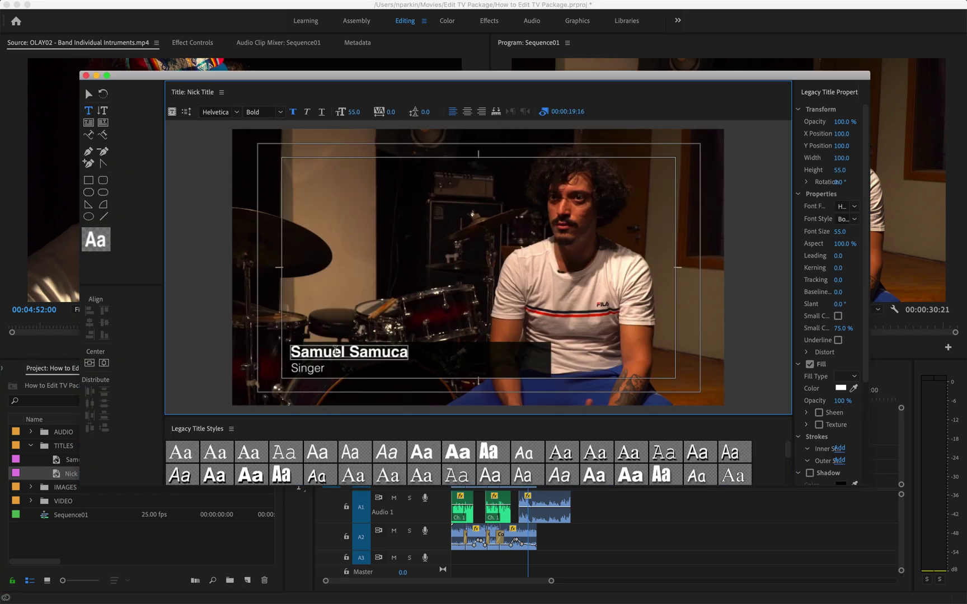
{"action": "double_click", "coordinate": [338, 351]}
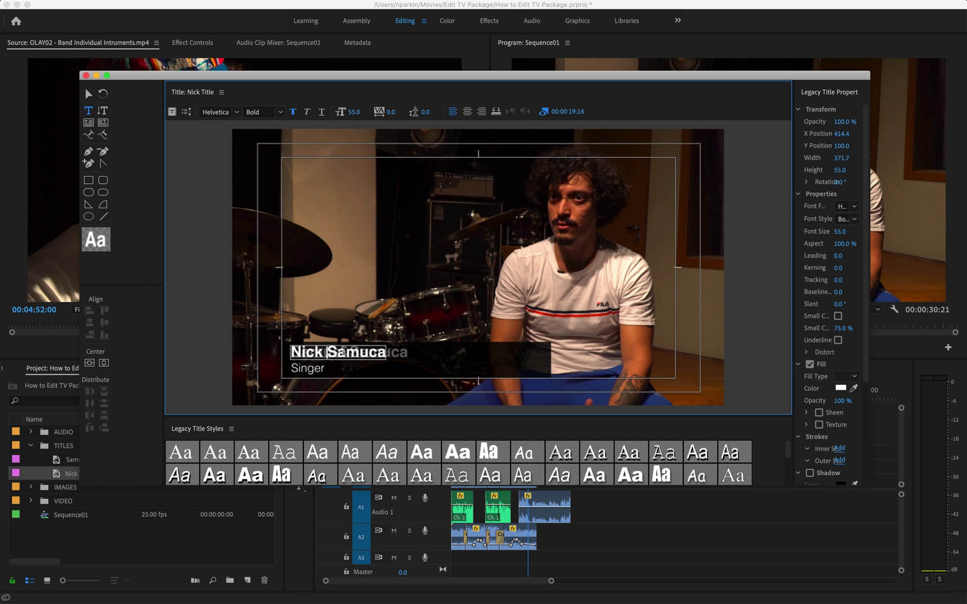
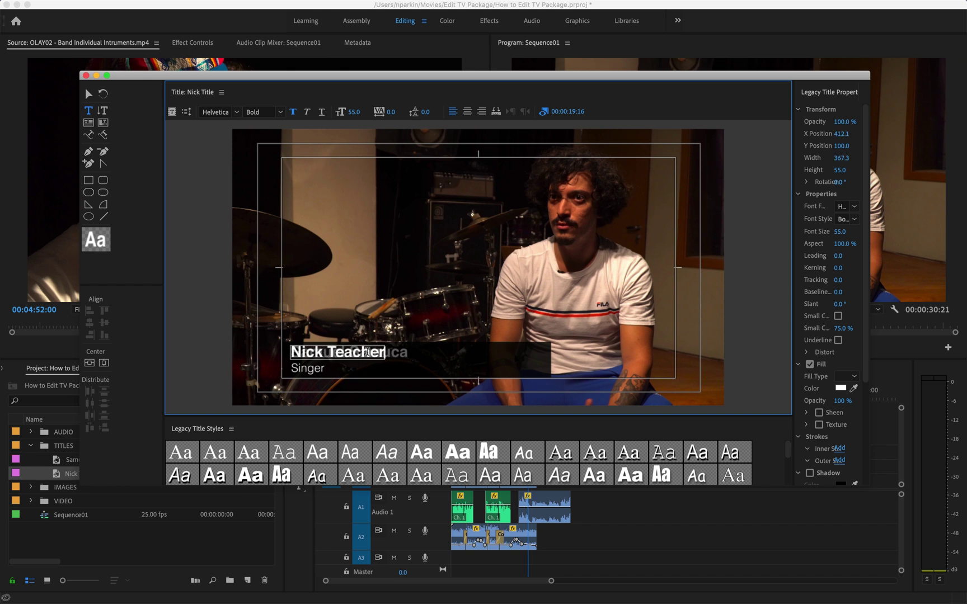
{"action": "left_click", "coordinate": [309, 369]}
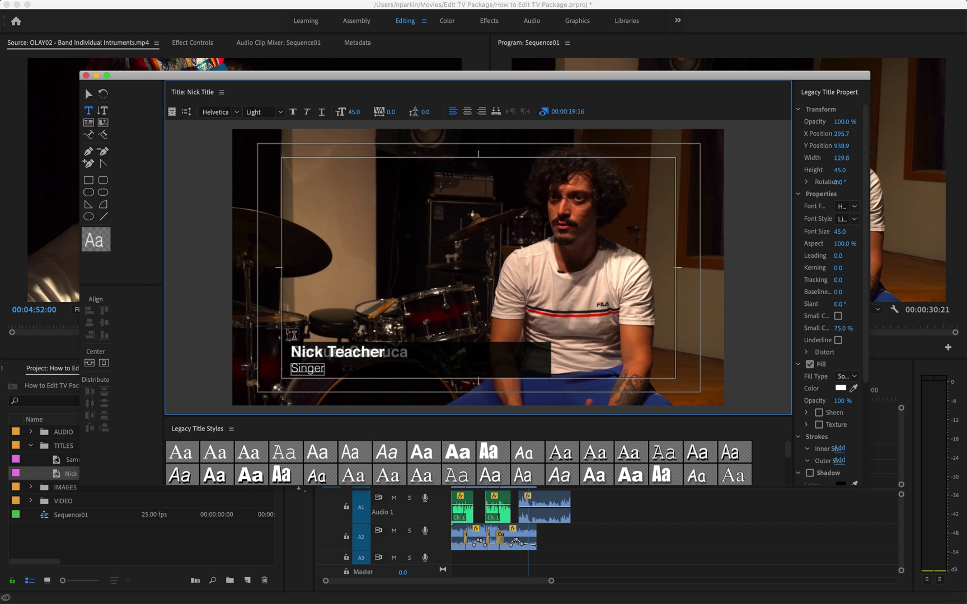
{"action": "double_click", "coordinate": [296, 368]}
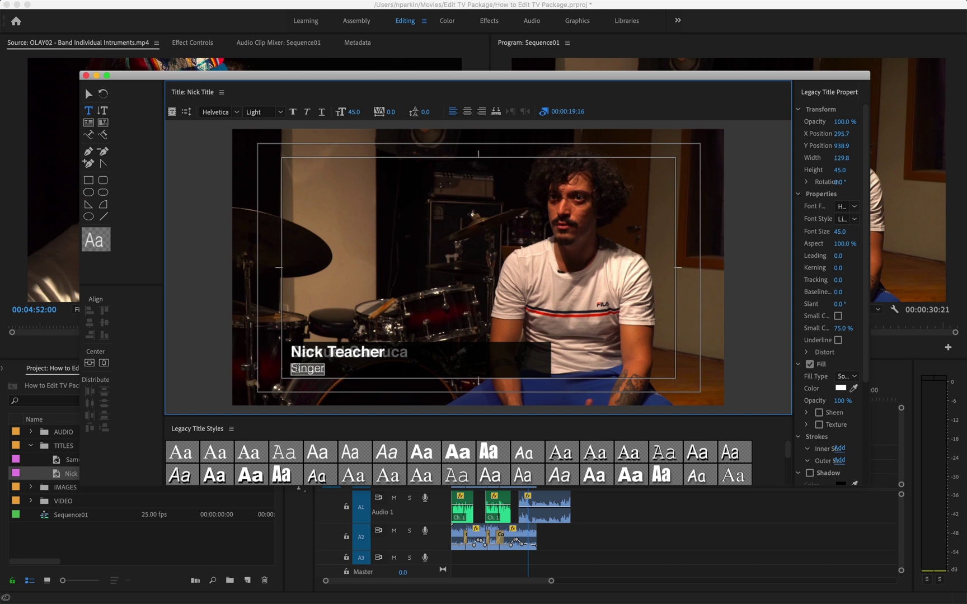
{"action": "type", "text": "Professor"}
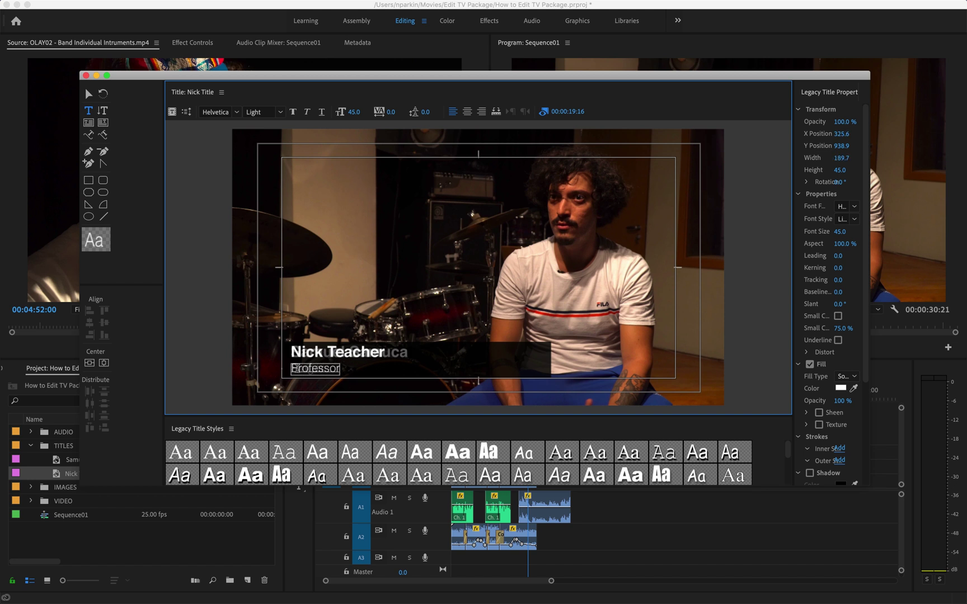
- Close the title editor and drag the second interviewee's title onto V3 at about 00:00:35:00
{"action": "left_click", "coordinate": [85, 75]}
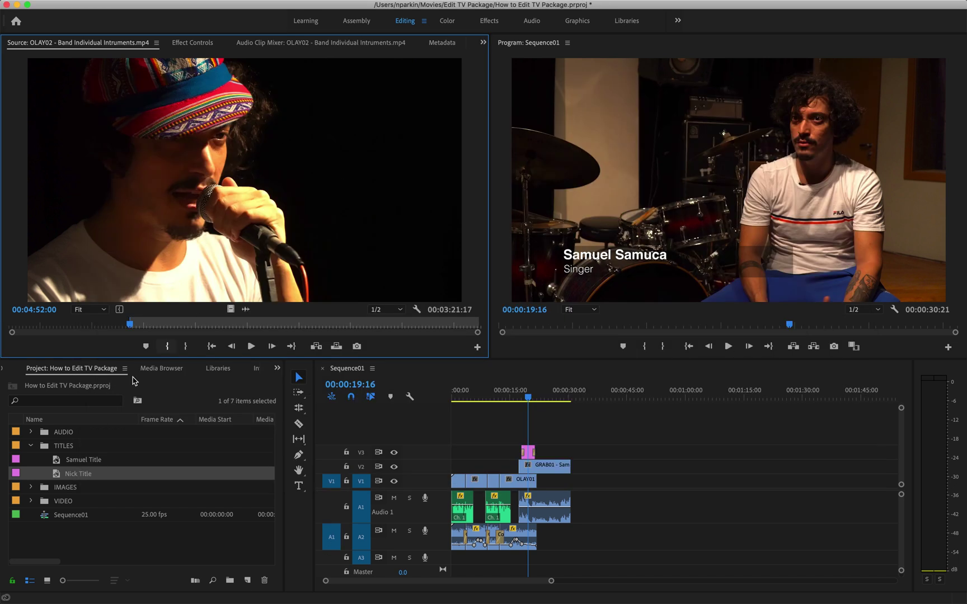
{"action": "left_click", "coordinate": [68, 472]}
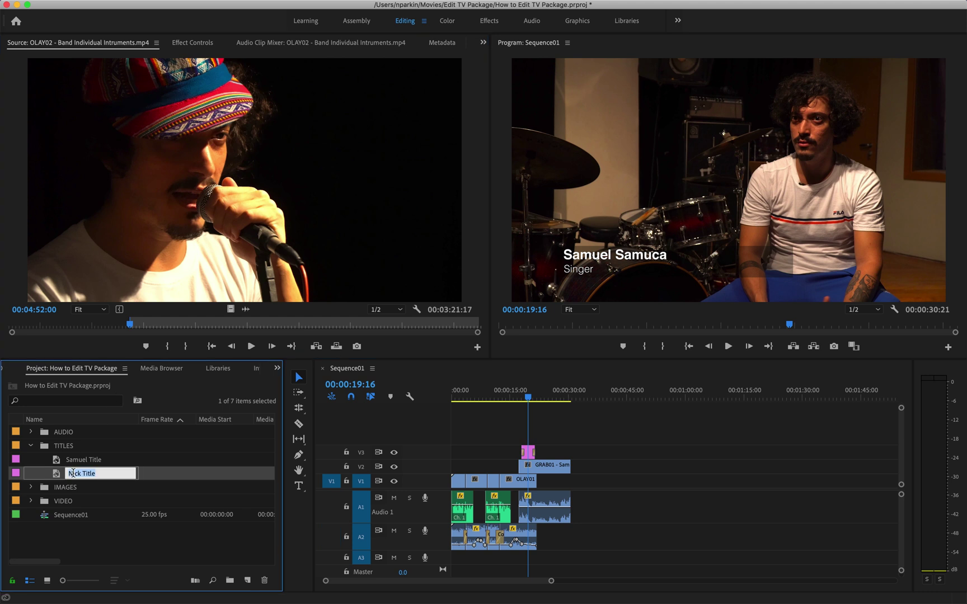
{"action": "left_click", "coordinate": [71, 487]}
{"action": "left_click", "coordinate": [60, 473]}
{"action": "left_click_drag", "start_coordinate": [196, 475], "coordinate": [596, 452]}
- Move the playhead between the first and new titles to compare them in the Program monitor
{"action": "left_click", "coordinate": [590, 398]}
{"action": "left_click", "coordinate": [590, 399]}
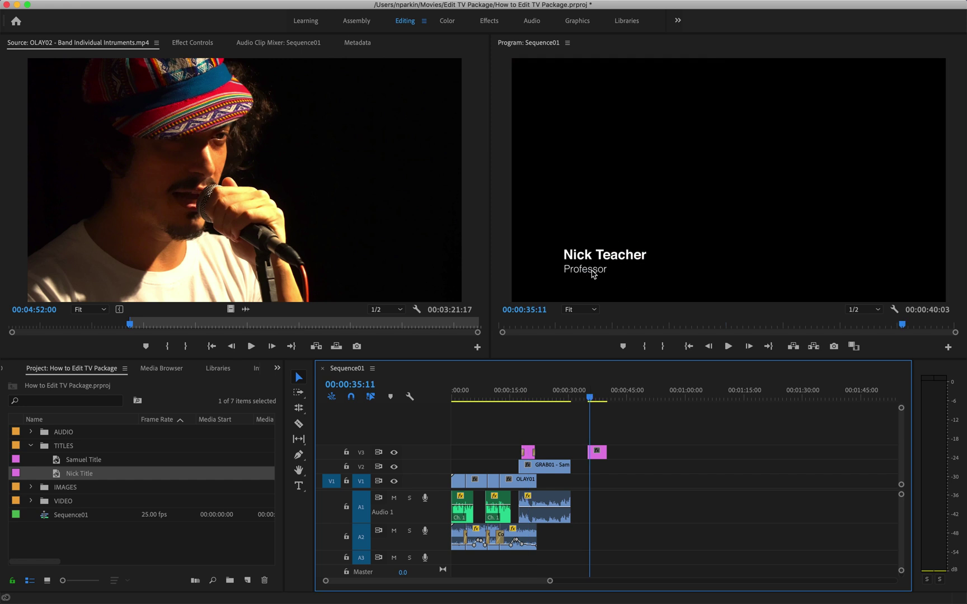
{"action": "left_click", "coordinate": [527, 399]}
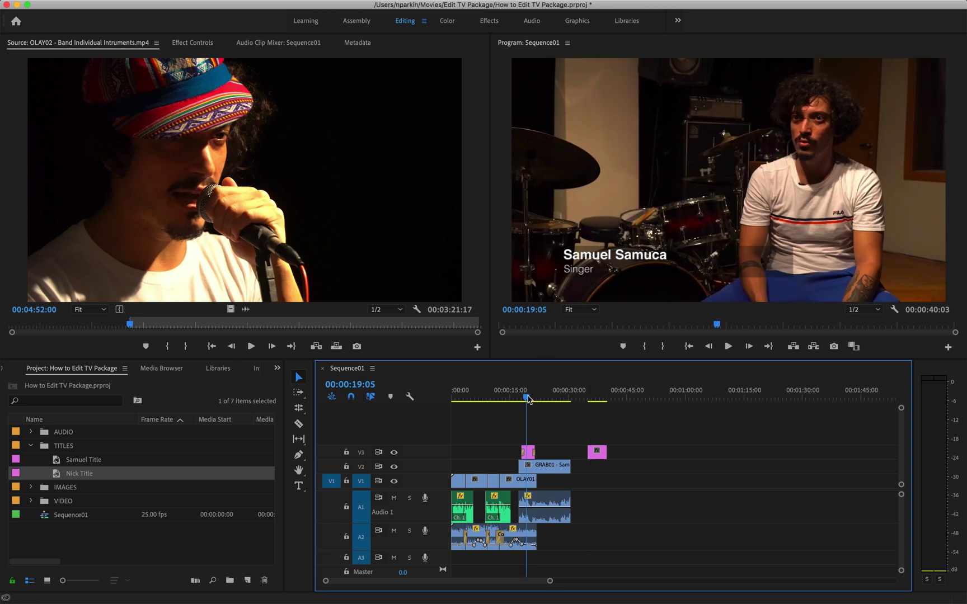
{"action": "left_click", "coordinate": [602, 398]}
{"action": "left_click", "coordinate": [528, 399]}
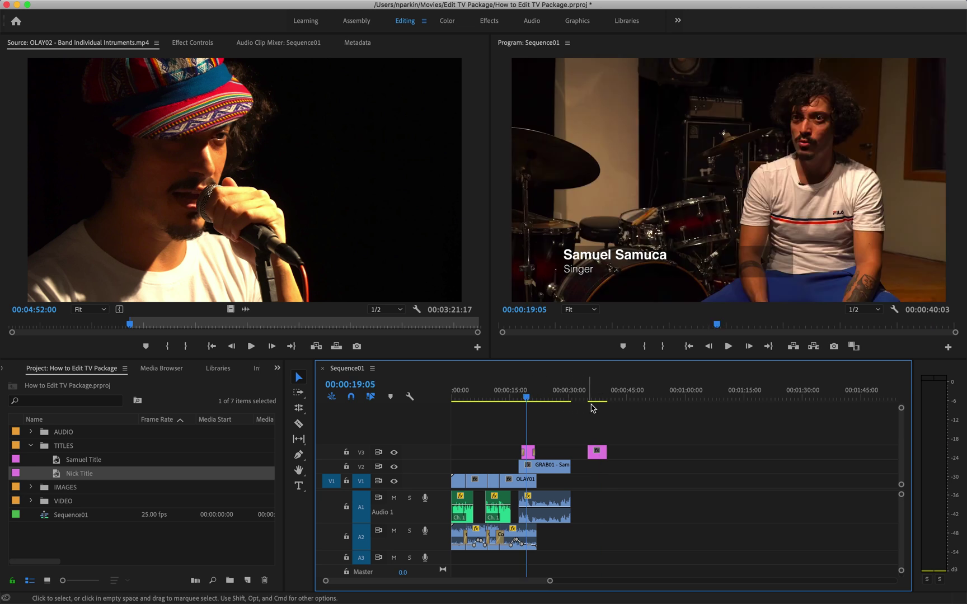
{"action": "left_click", "coordinate": [596, 398]}
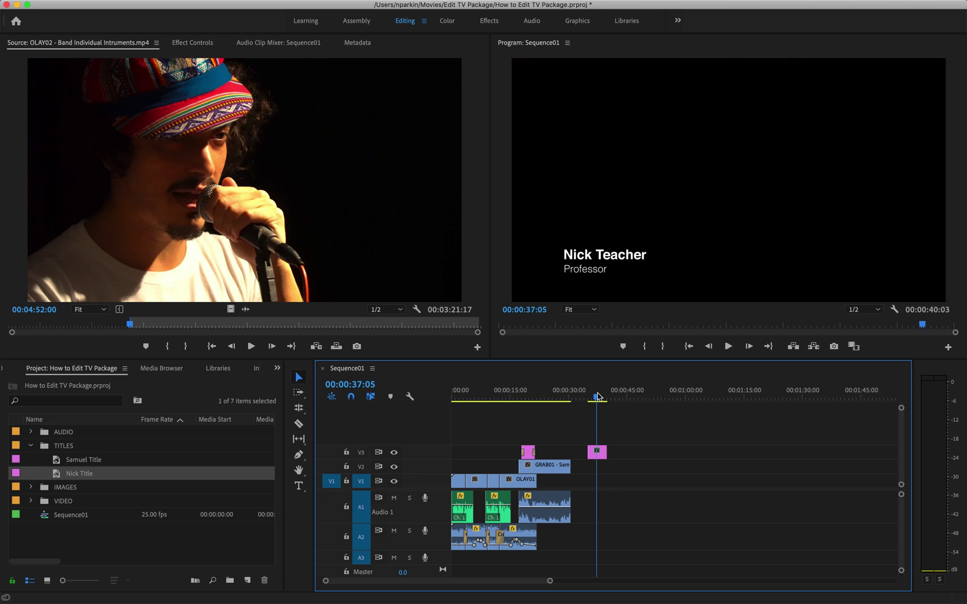